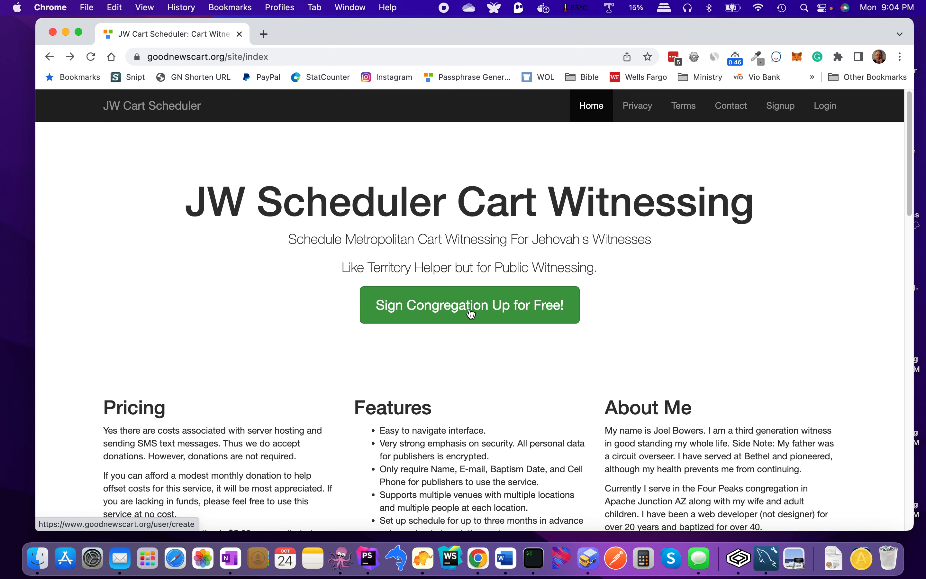
Step: Open the congregation sign-up form and enter the username and the account e-mail address
left_click(471, 312)
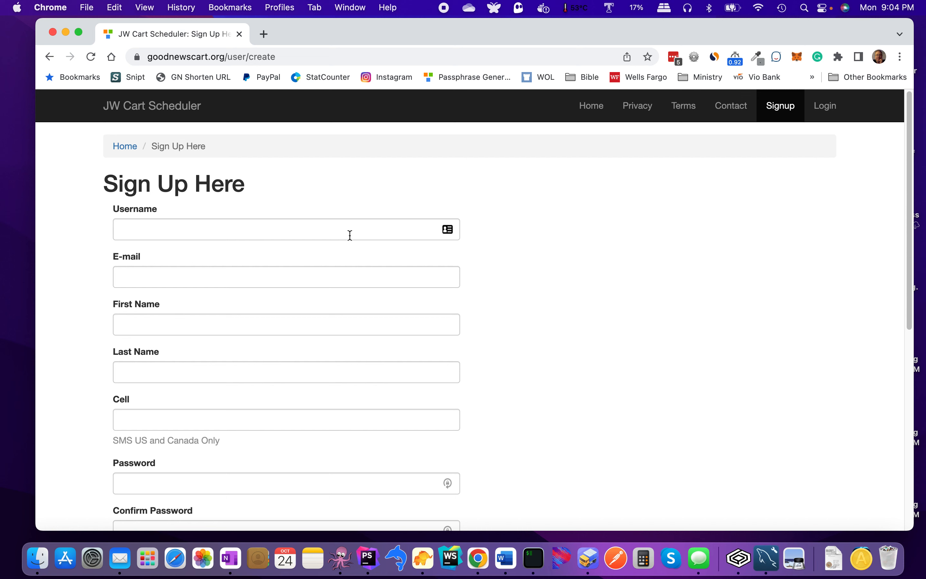
scroll(350, 235, "down", 4)
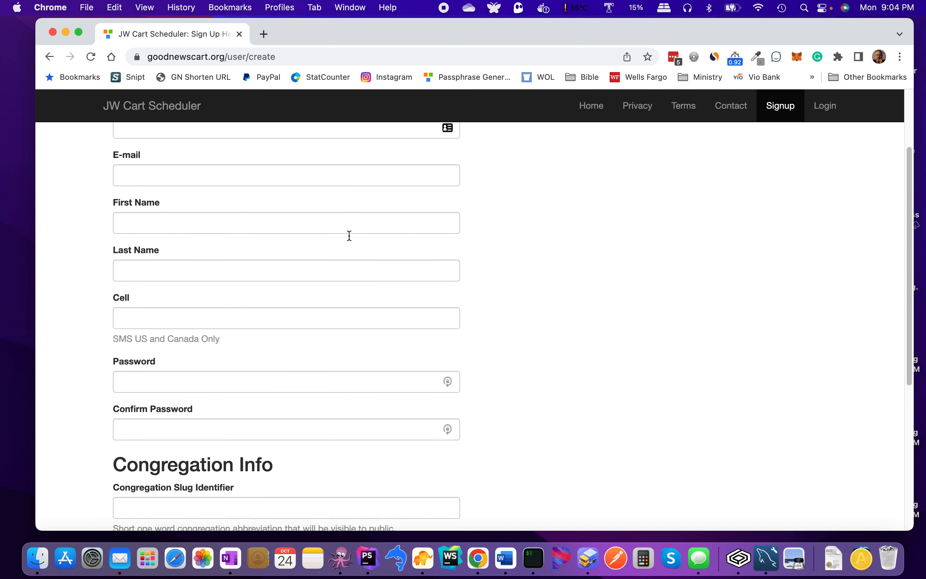
scroll(349, 235, "up", 4)
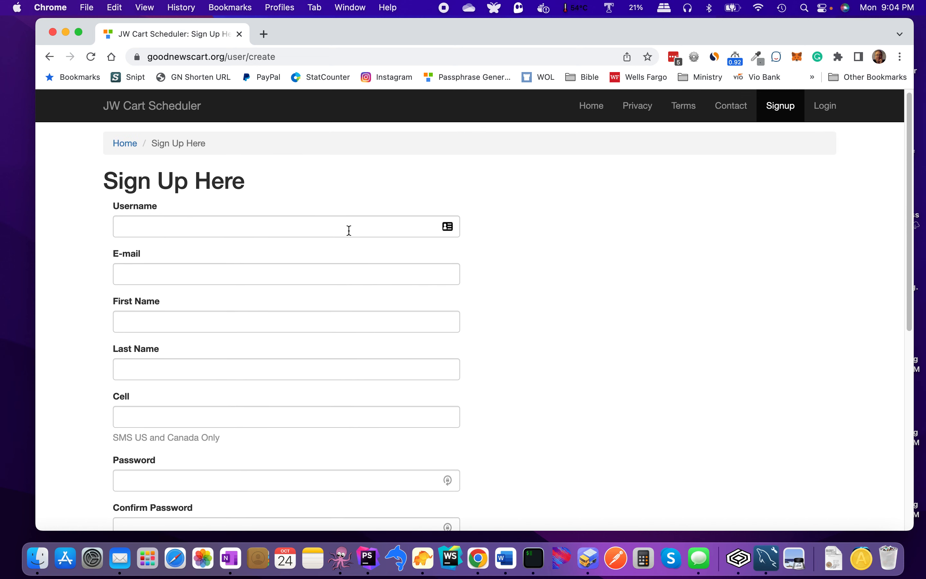
left_click(348, 227)
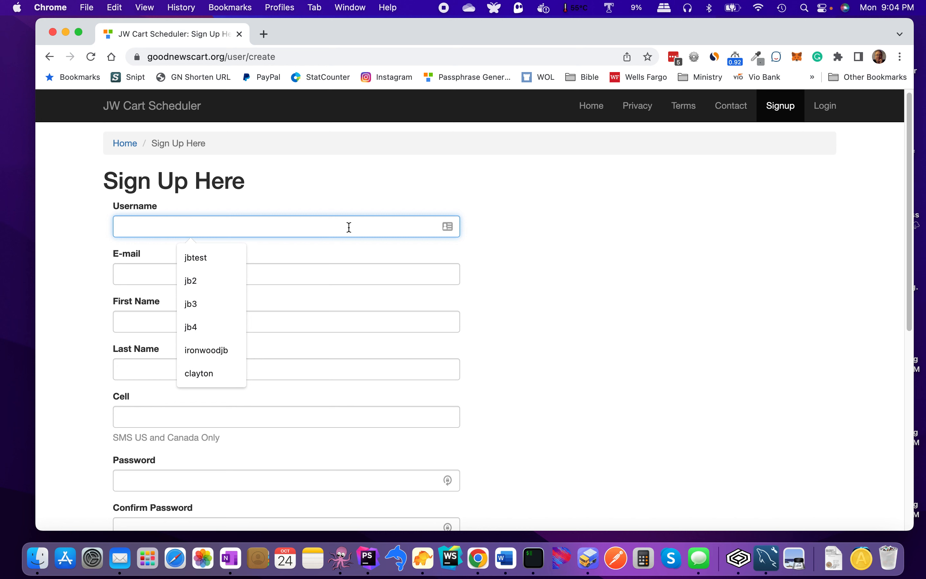
type("jbuser")
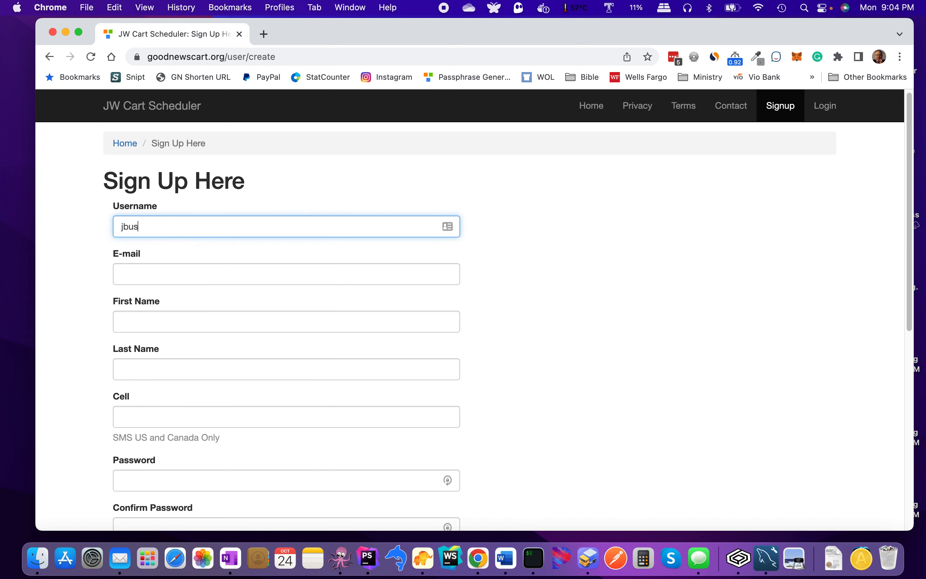
left_click(314, 279)
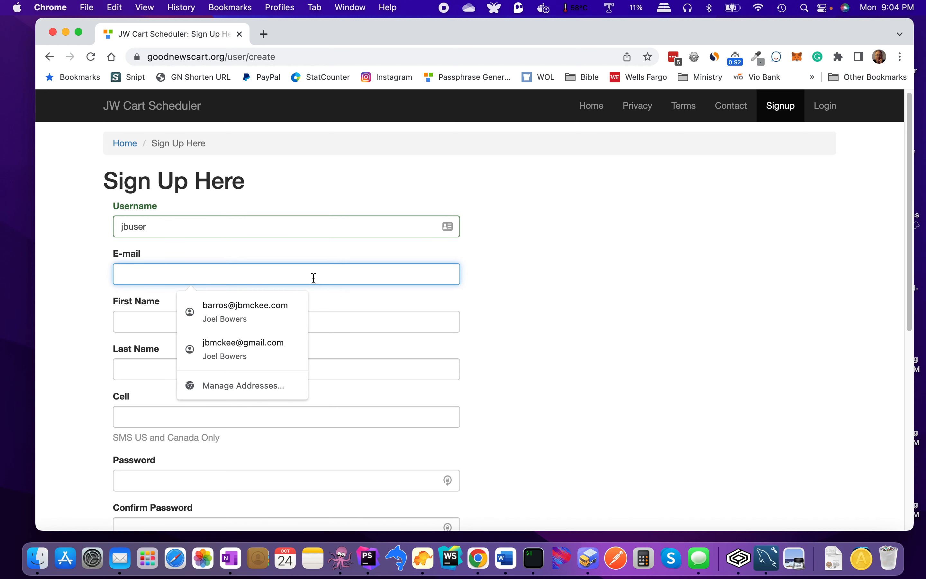
left_click(331, 288)
left_click(330, 277)
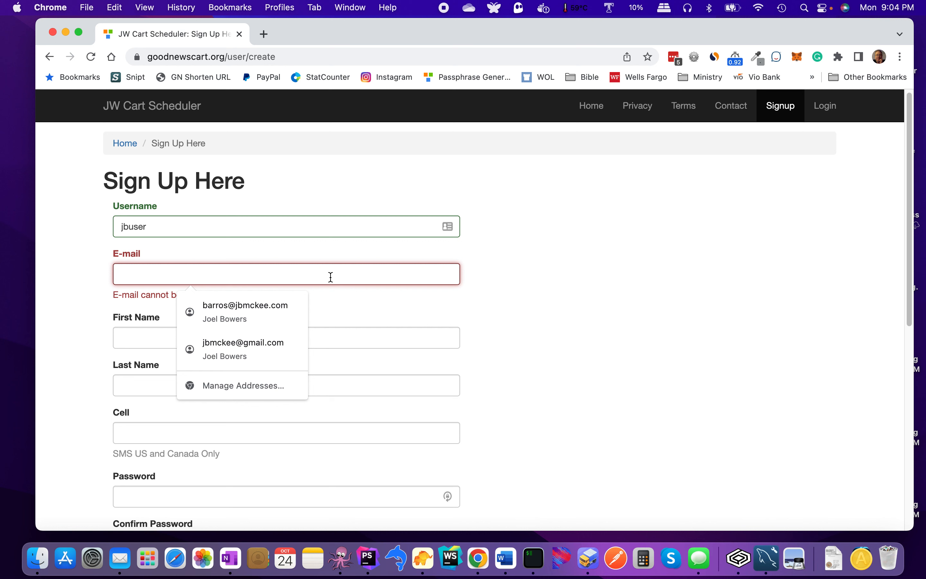
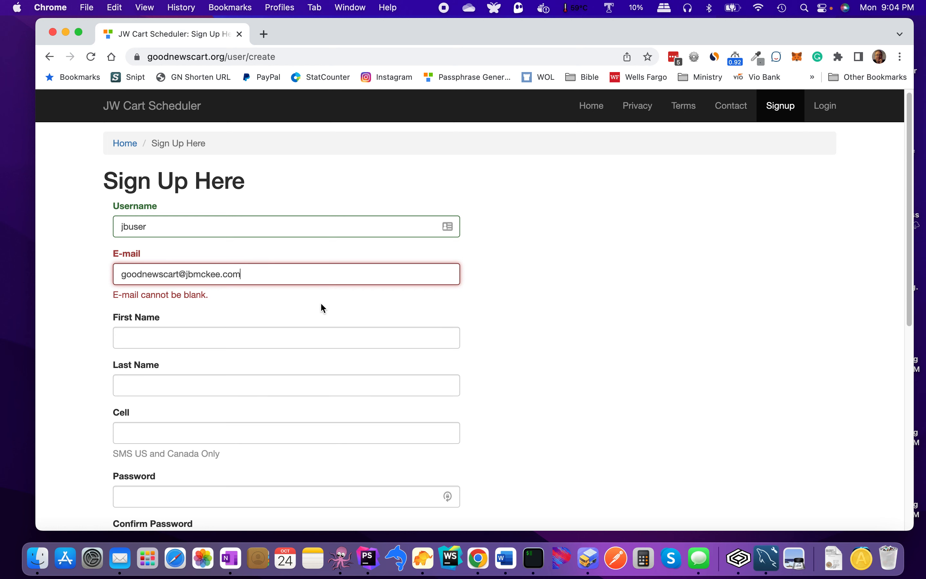
Step: Autofill the first and last name from saved details and enter the cell number
left_click(304, 340)
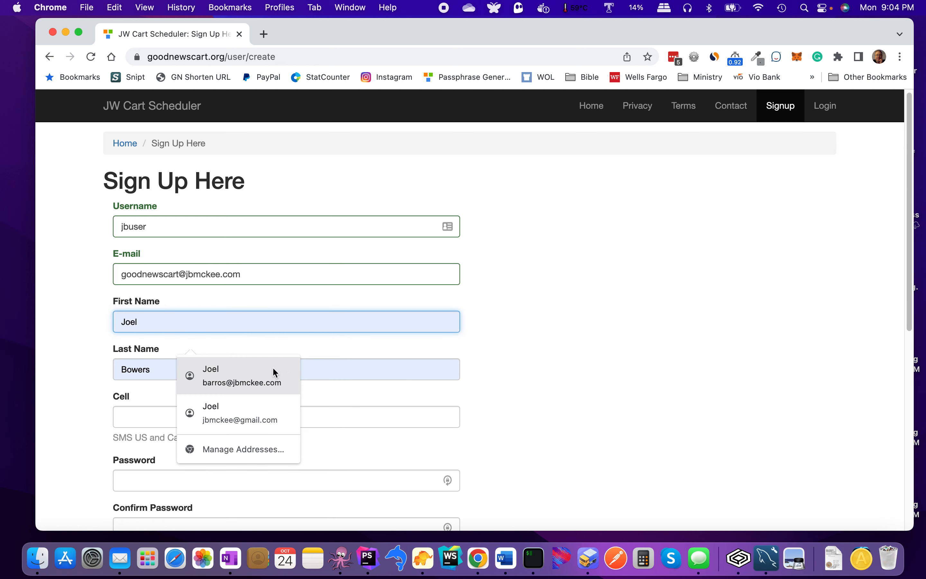
scroll(274, 370, "down", 5)
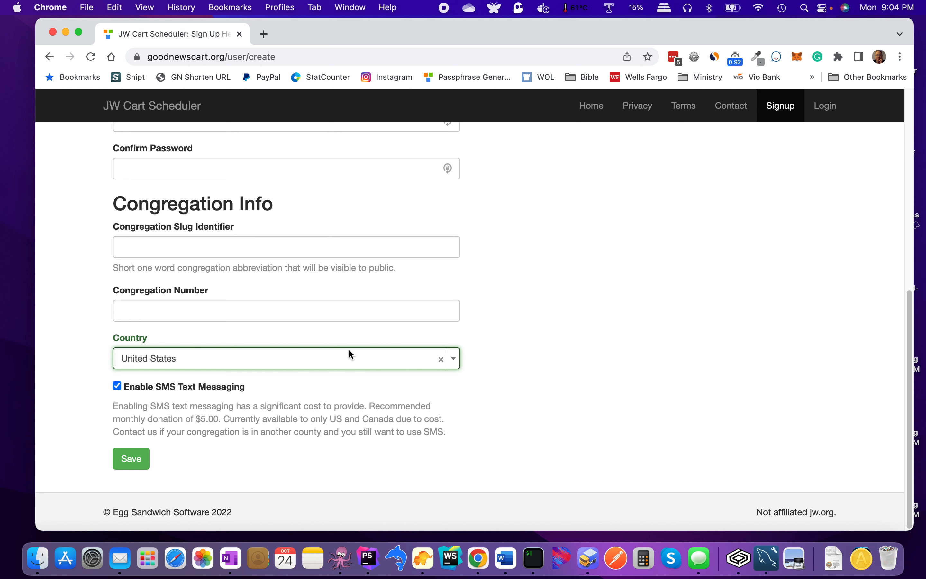
scroll(490, 291, "up", 4)
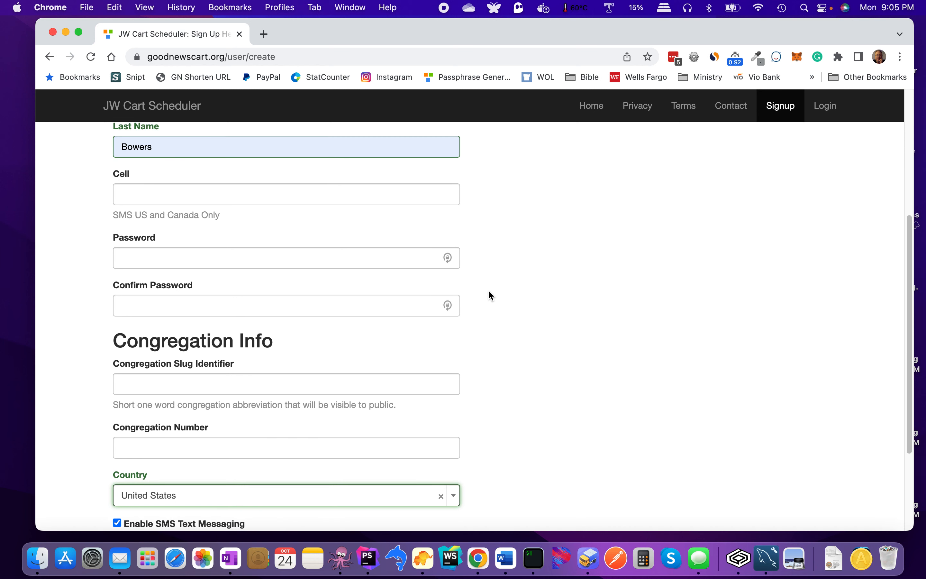
scroll(489, 291, "up", 5)
scroll(492, 295, "up", 1)
scroll(491, 296, "down", 2)
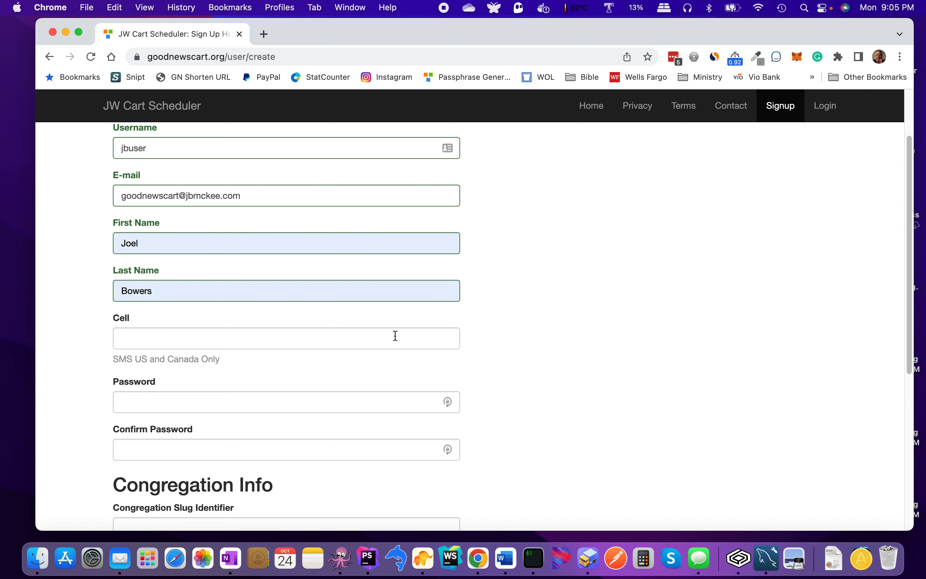
left_click(287, 341)
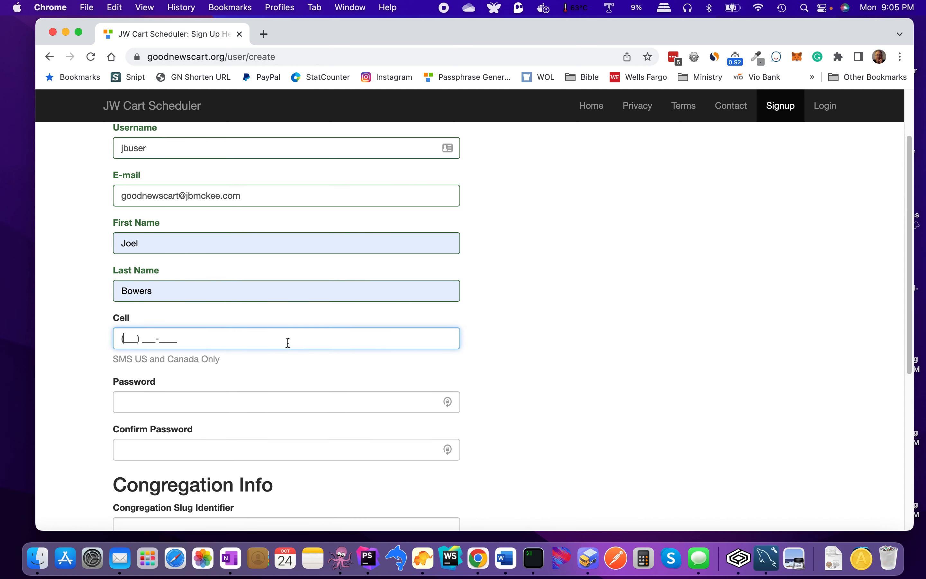
Step: Enter the account password in both the Password and Confirm Password fields
left_click(203, 404)
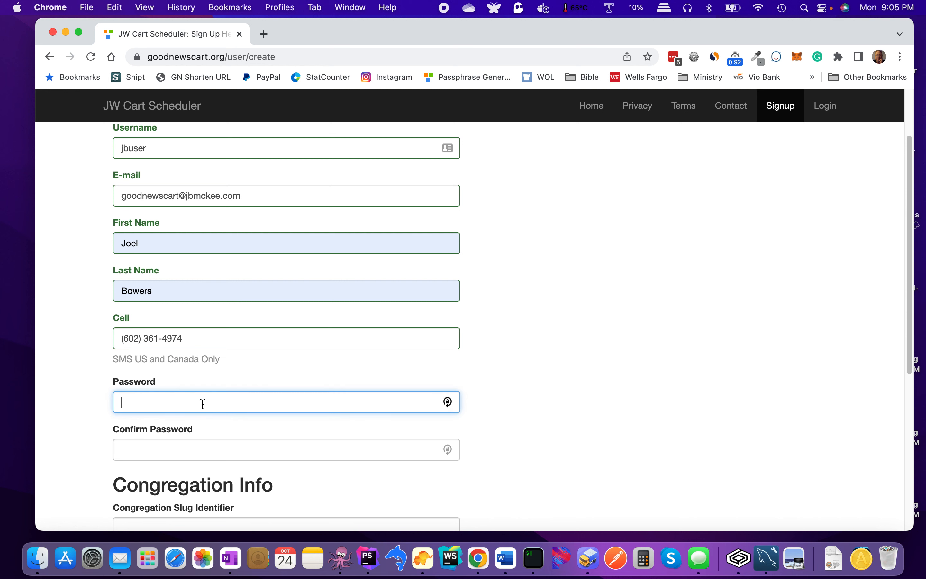
type("••••••••••••")
left_click(197, 451)
type("••••")
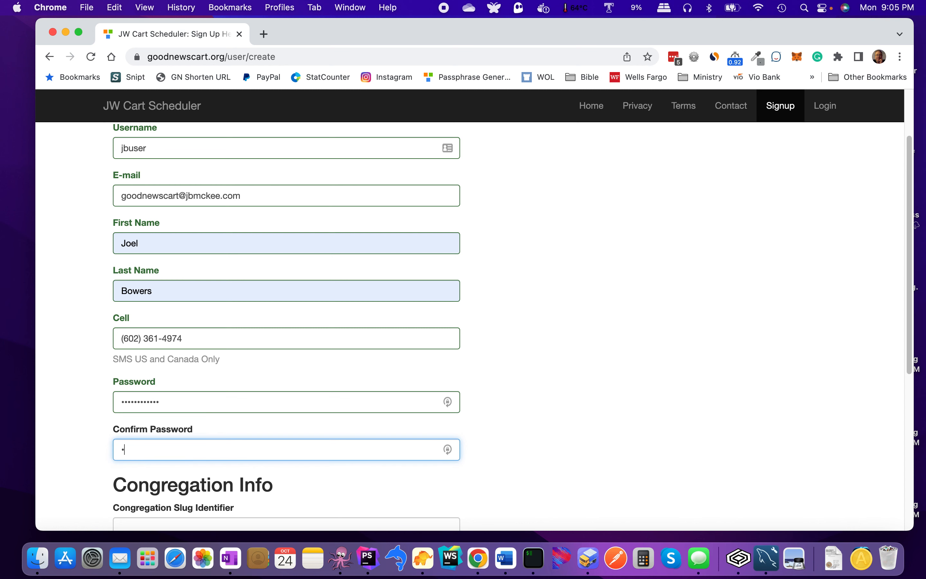
type("••••••••")
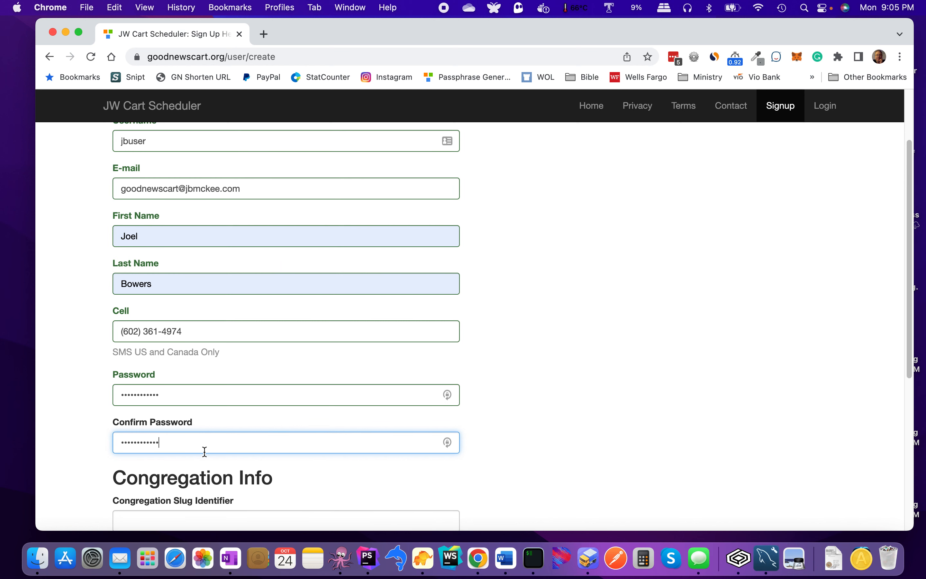
scroll(202, 449, "down", 5)
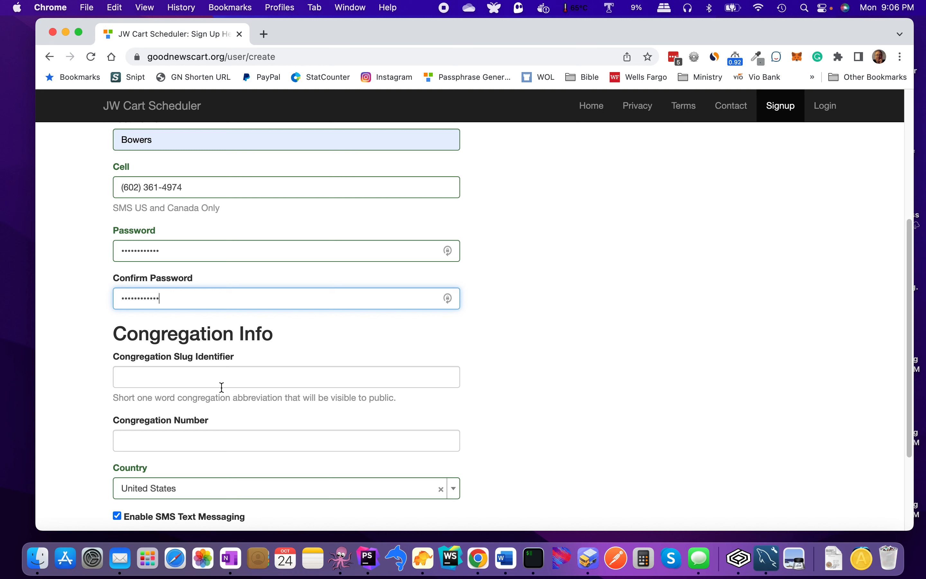
Step: Set the congregation slug to signalbutte, fill the saved congregation number, and save the form
left_click(226, 380)
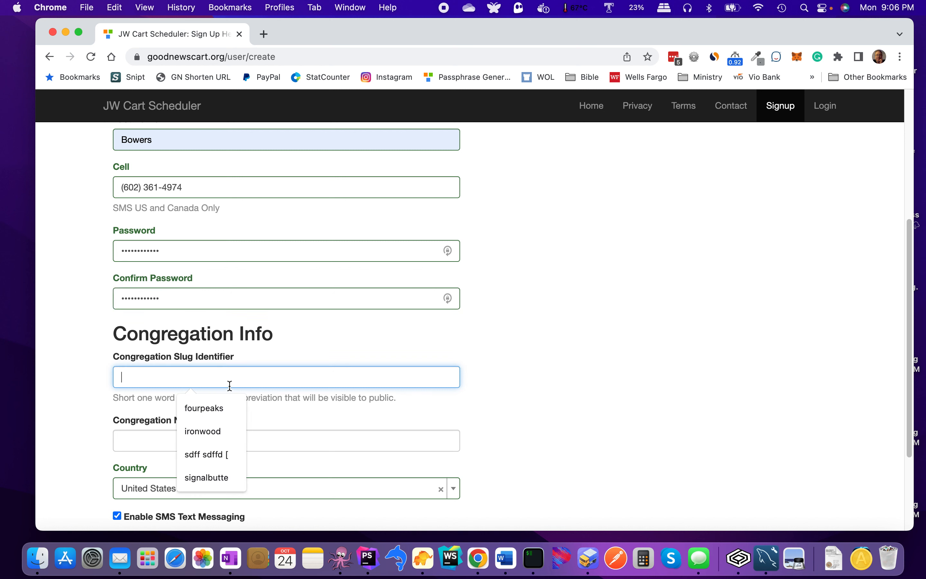
left_click(210, 478)
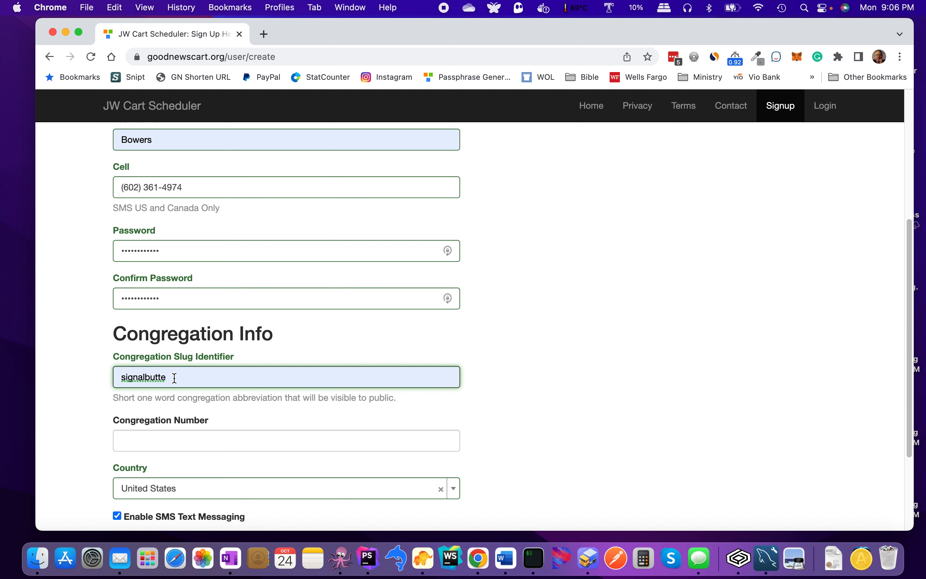
left_click(182, 436)
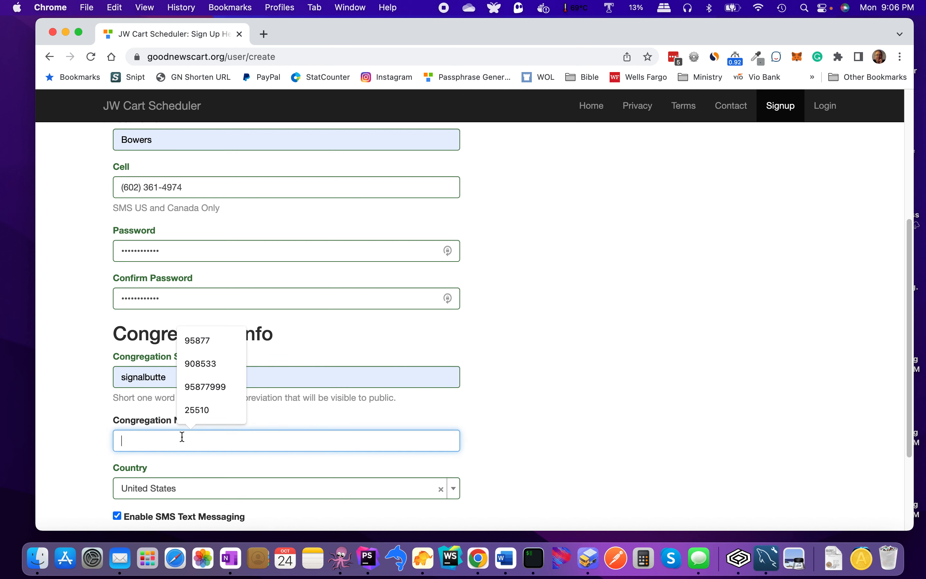
left_click(198, 411)
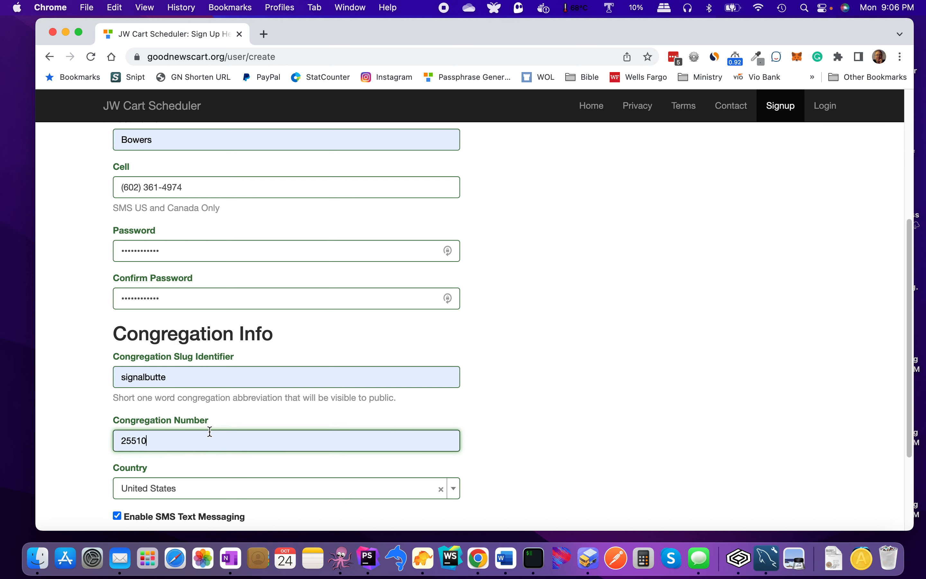
scroll(211, 435, "down", 2)
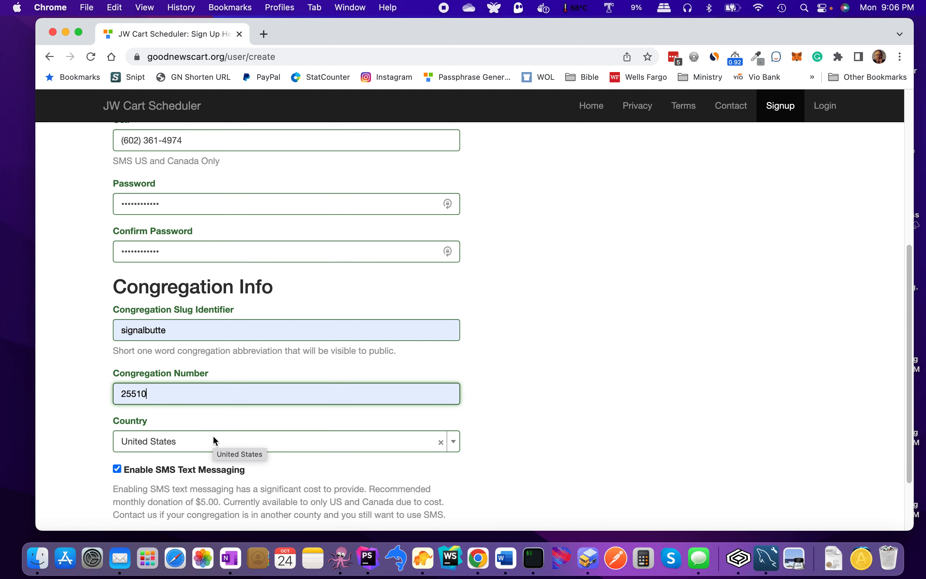
scroll(212, 434, "down", 3)
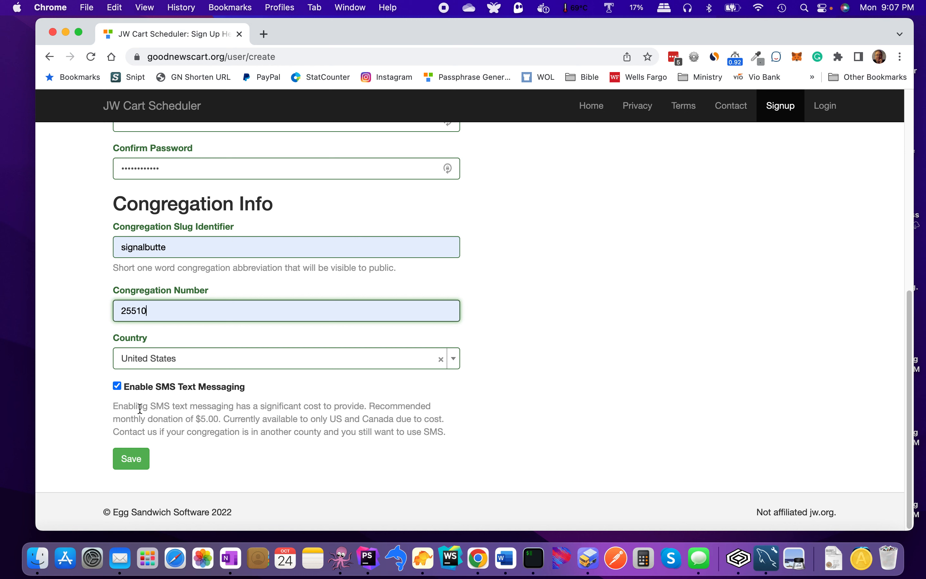
left_click(129, 461)
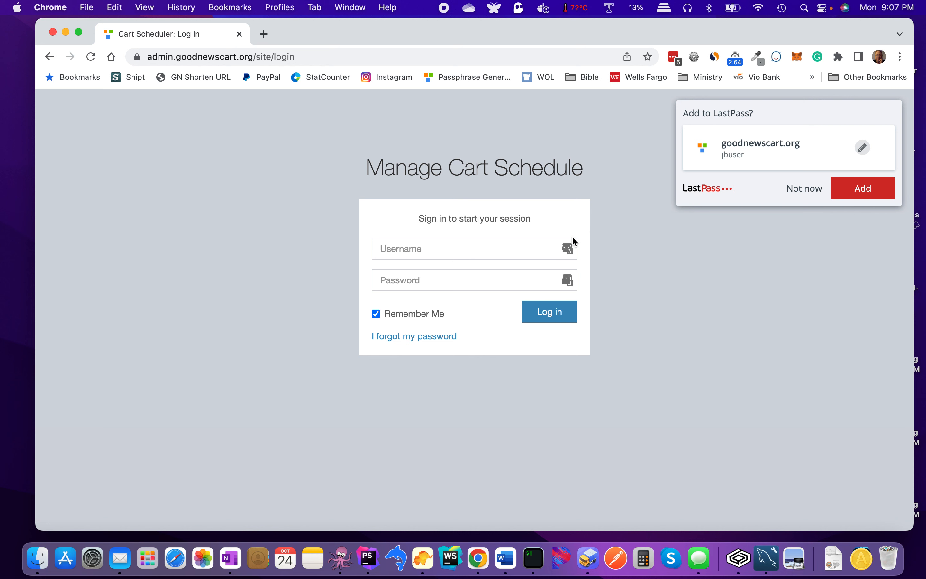
Step: Decline saving the password, then log in to the admin site with the new username and password
left_click(797, 190)
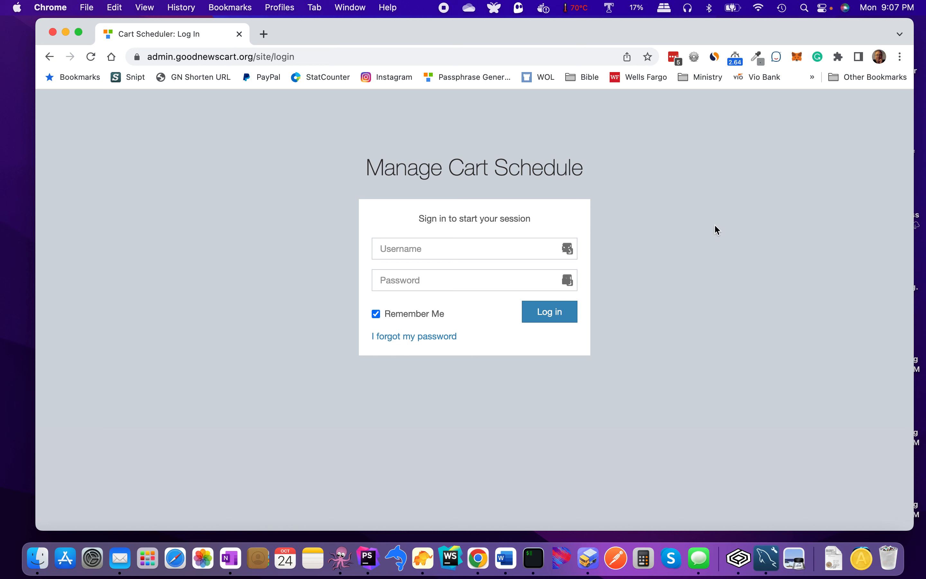
left_click(478, 254)
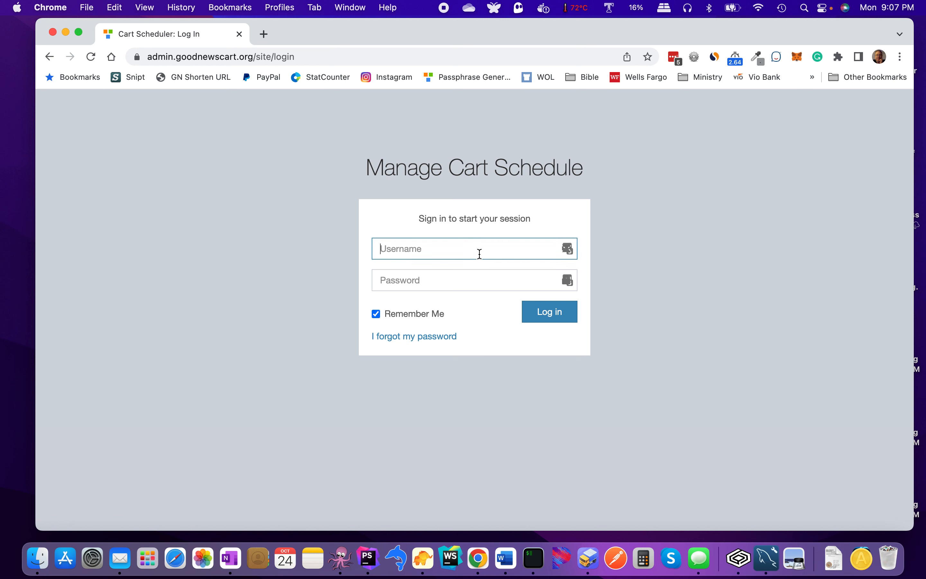
type("jbuser")
left_click(462, 277)
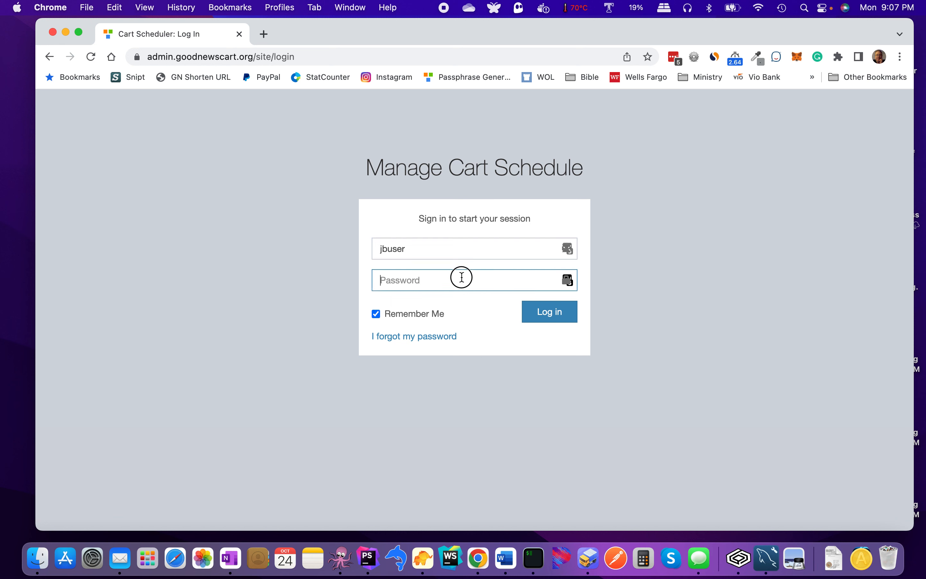
type("•••••••")
key("BackSpace")
key("BackSpace")
key("BackSpace")
key("BackSpace")
type("•••••••••")
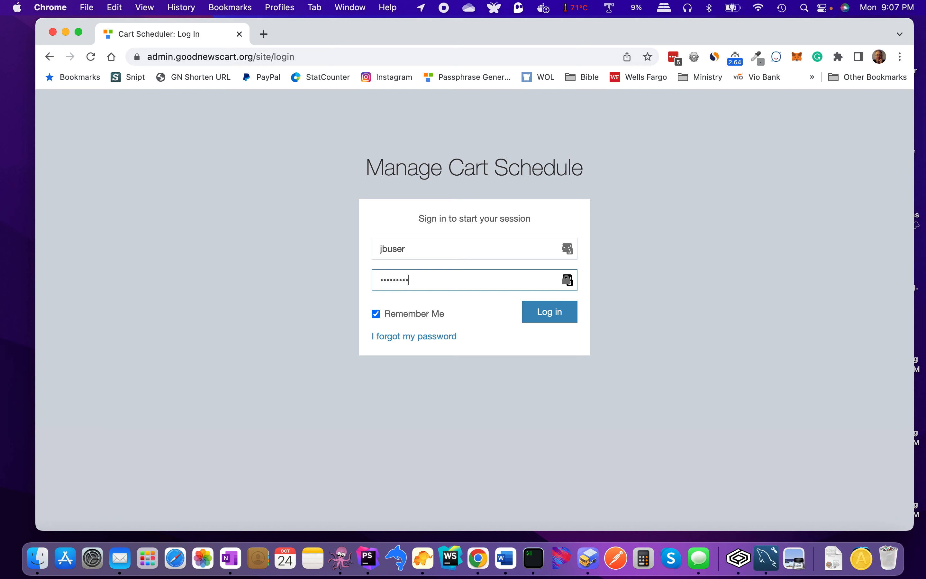
type("•")
left_click(533, 319)
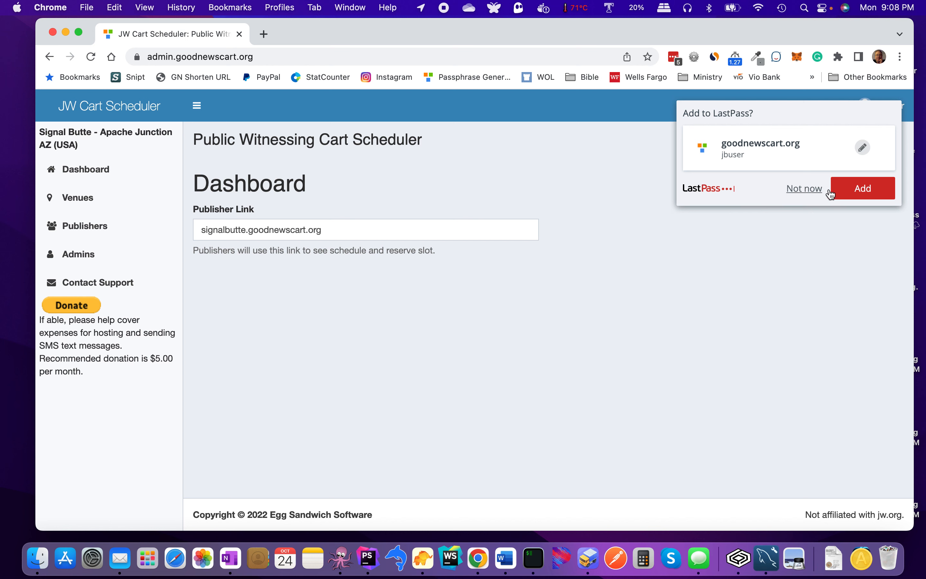
Step: Save the login to the password manager and go to the empty Venues list
left_click(839, 193)
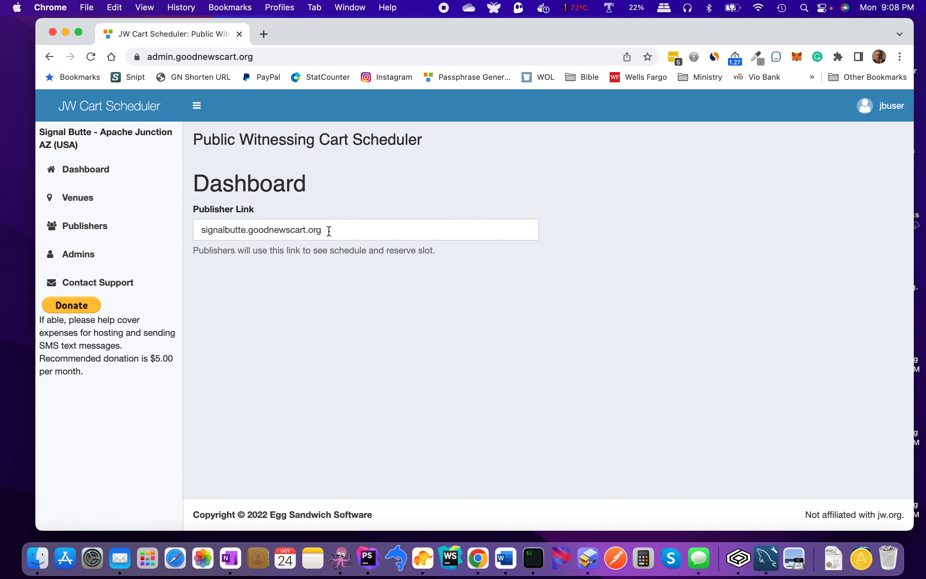
left_click(313, 232)
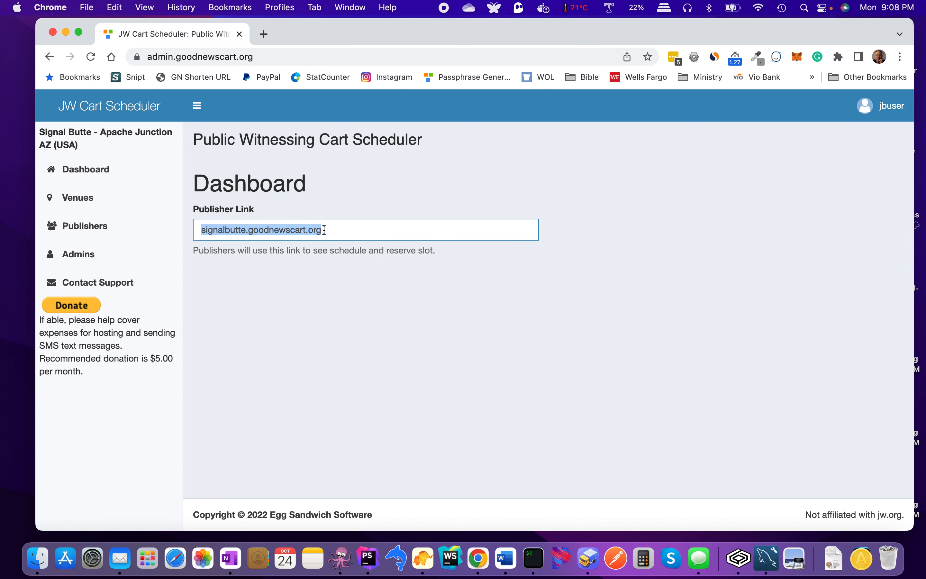
left_click(324, 229)
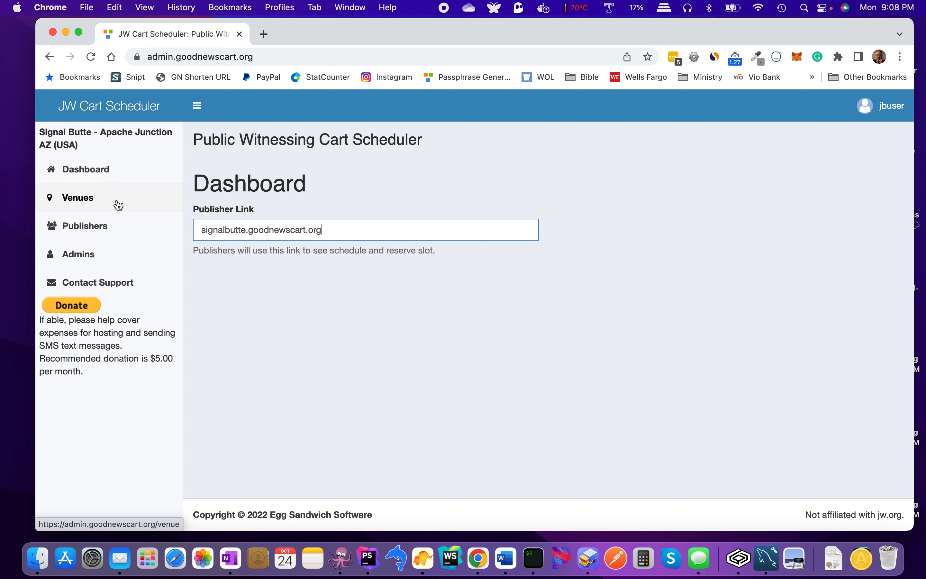
left_click(111, 198)
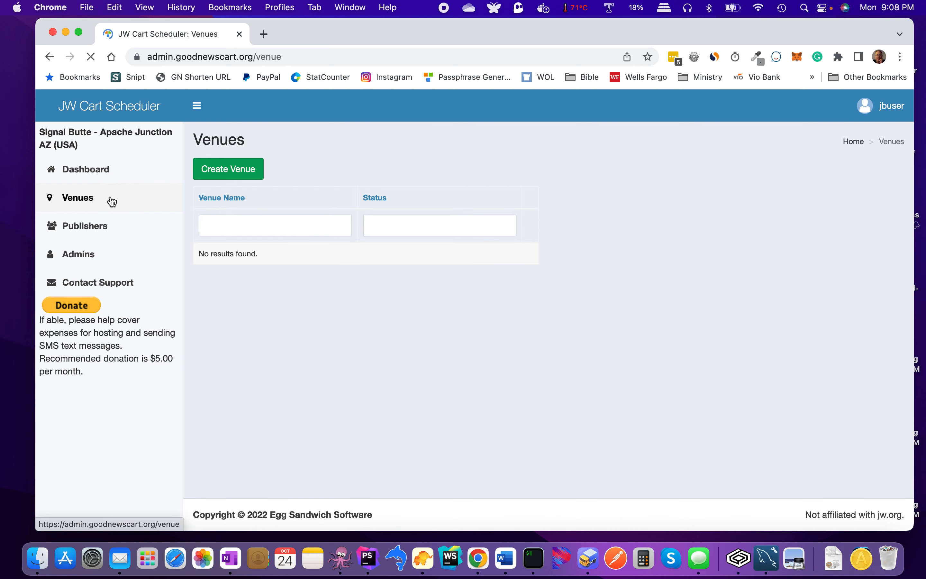
Step: Start a new venue named AJ Library, described 'front of library entrance', noting 'Don't stand too close to entry.'
left_click(241, 173)
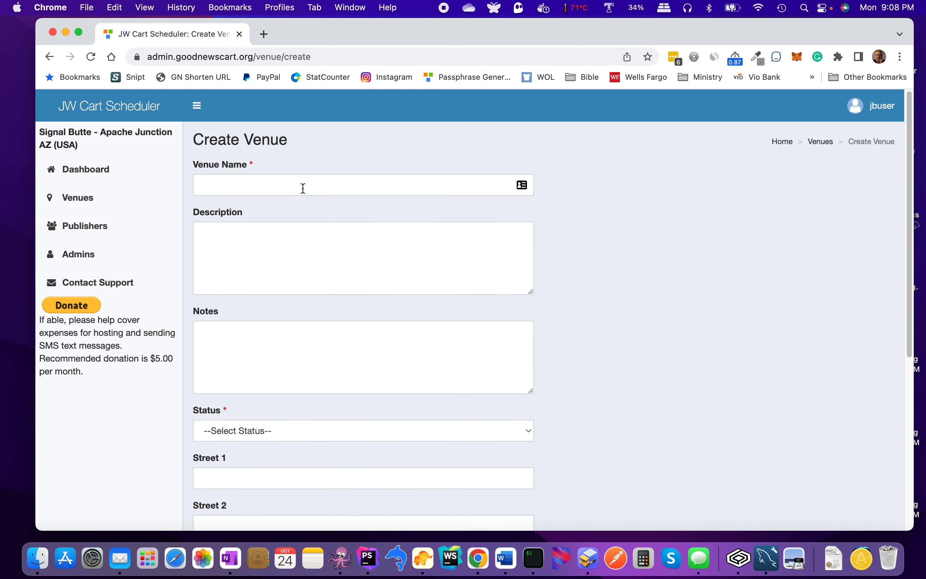
left_click(315, 180)
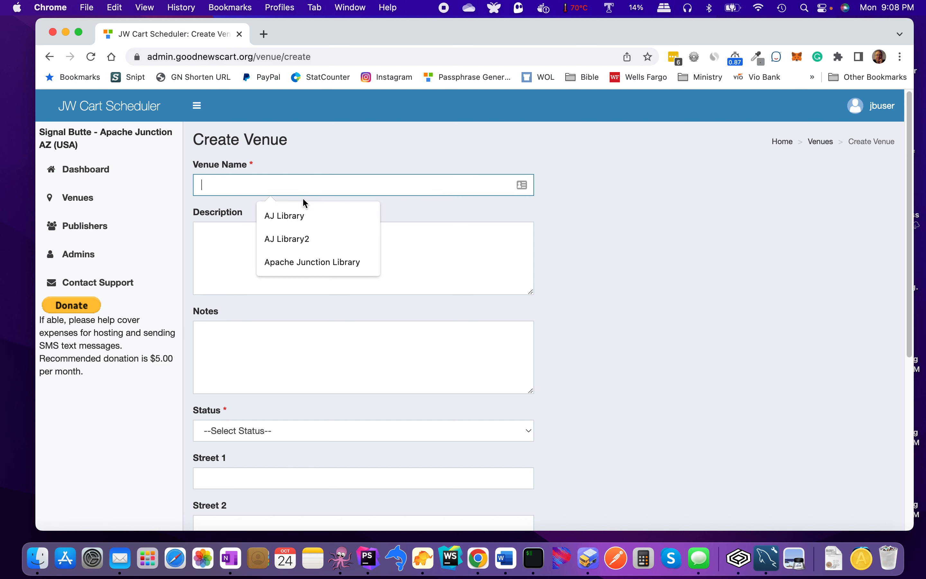
left_click(298, 215)
left_click(289, 239)
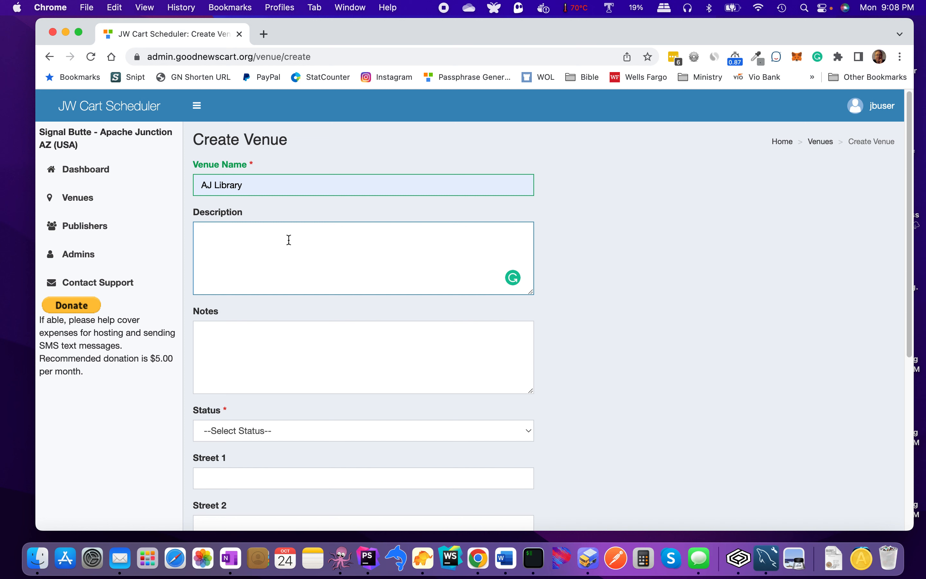
type("front of library entrance")
left_click(266, 332)
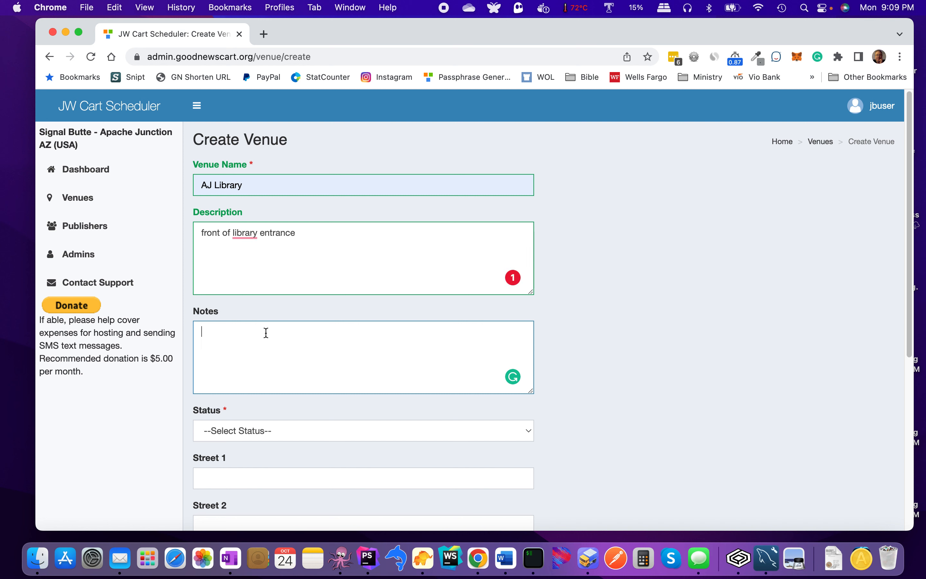
type("Don't stand too clo")
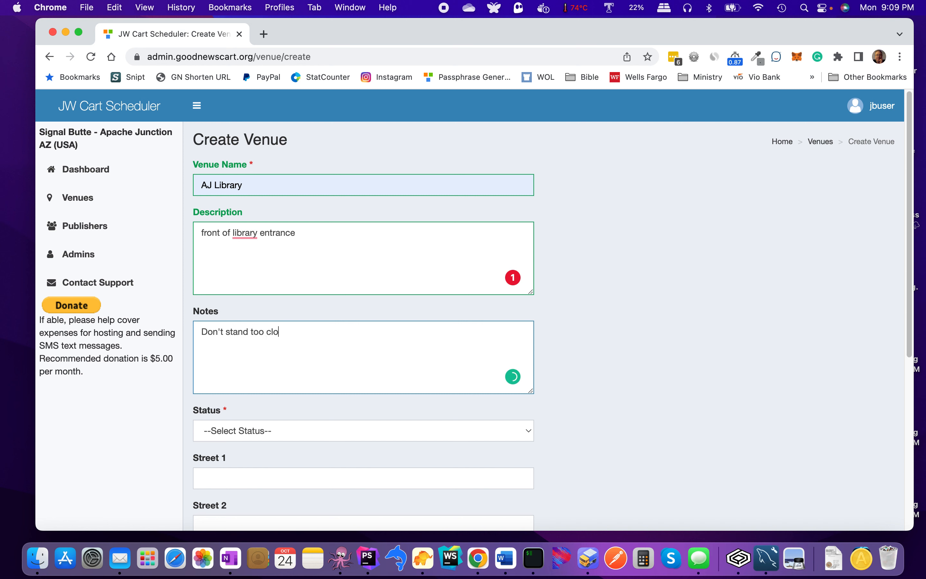
type("se to entry.")
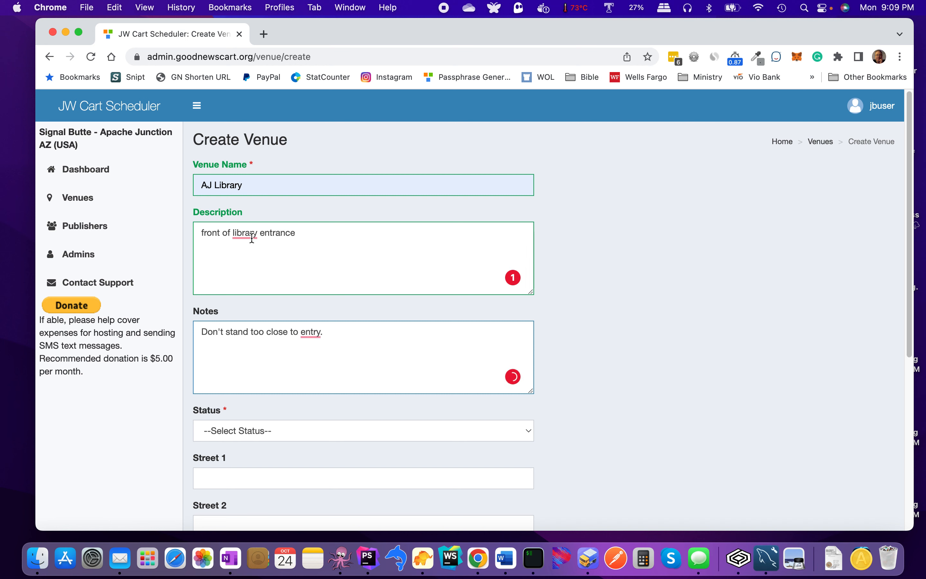
Step: Set the venue status to Active
mouse_move(252, 238)
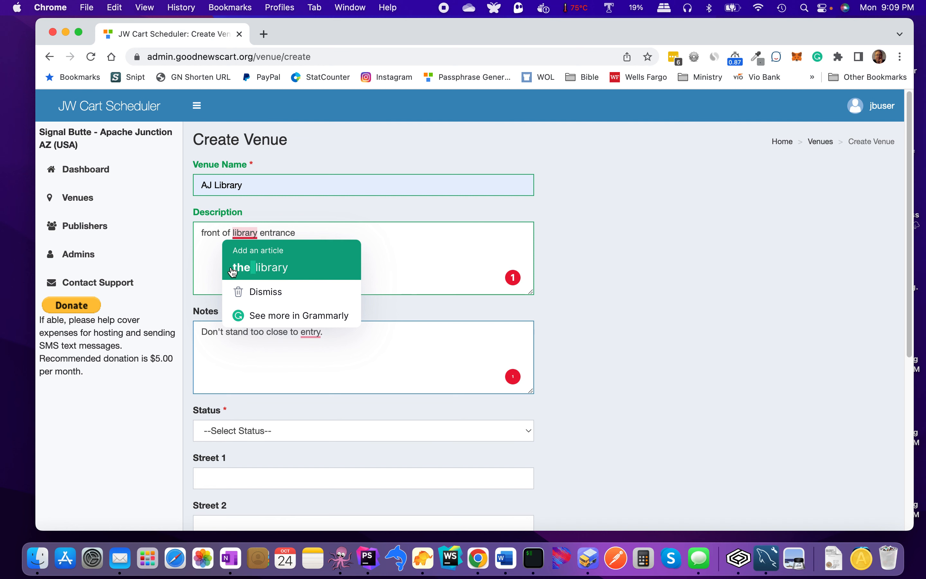
scroll(225, 278, "down", 1)
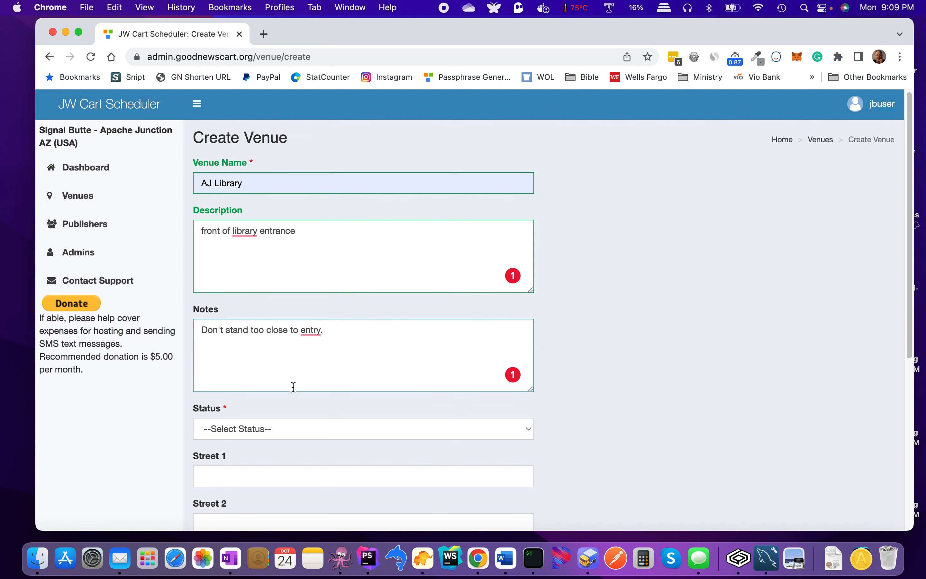
left_click(314, 422)
left_click(302, 448)
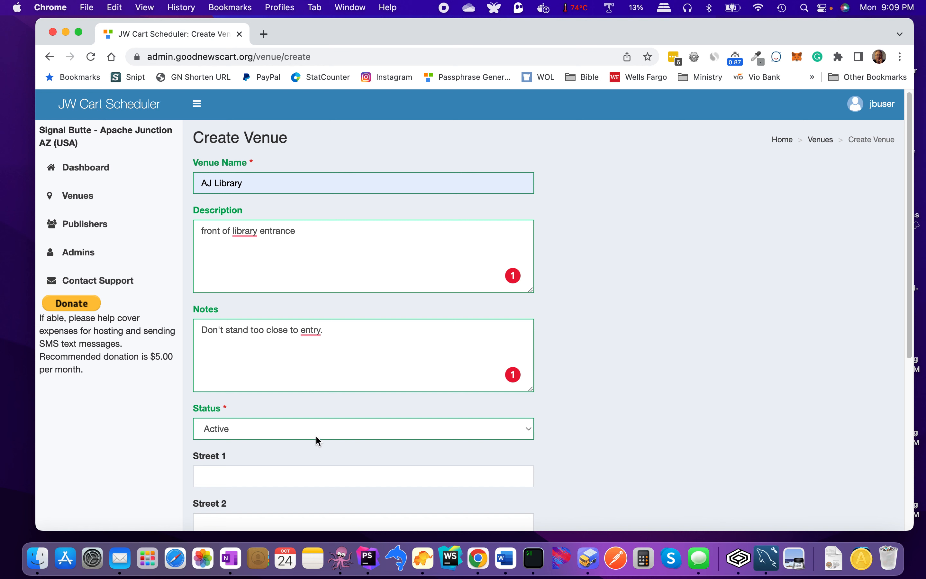
left_click(315, 434)
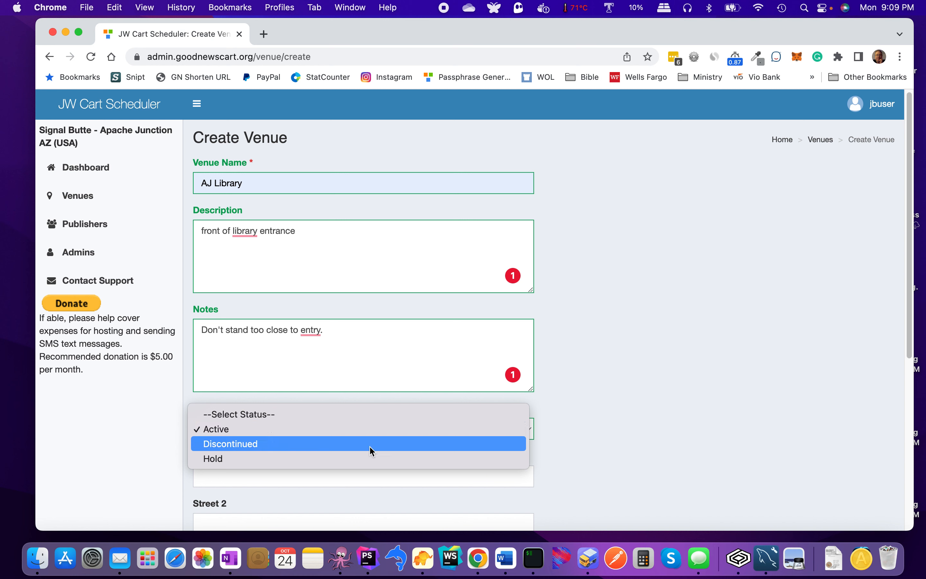
left_click(579, 421)
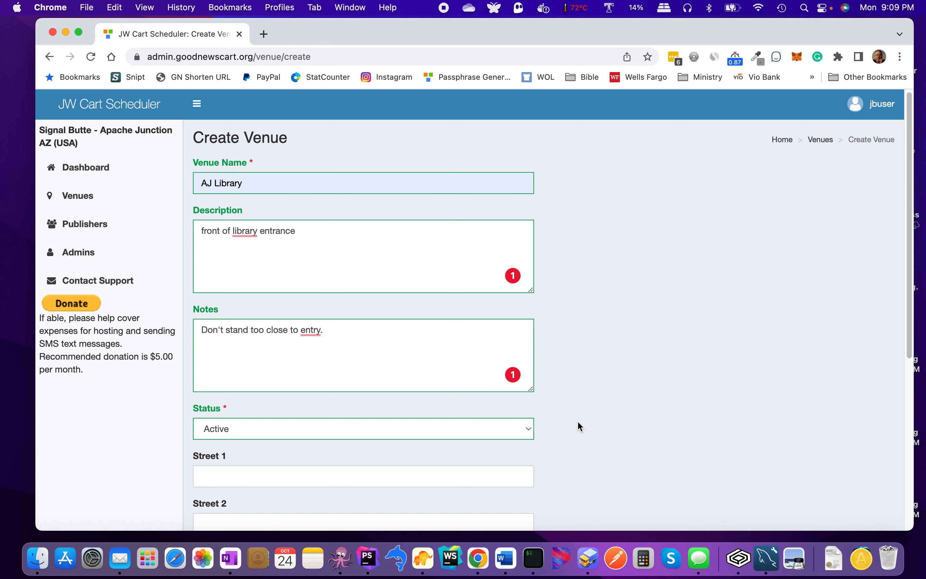
Step: Autofill the Apache Junction, AZ street address and save the AJ Library venue
scroll(574, 426, "down", 3)
scroll(569, 433, "down", 2)
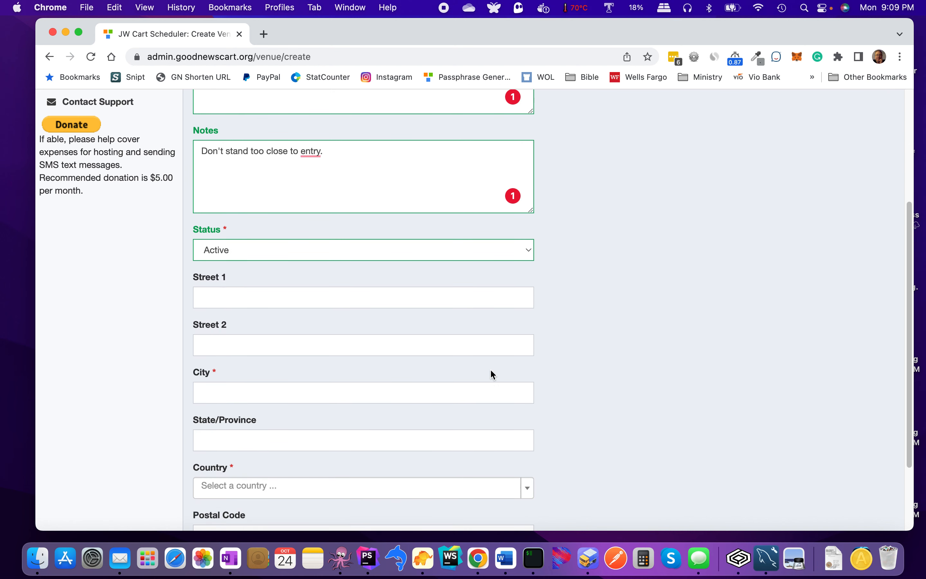
left_click(290, 300)
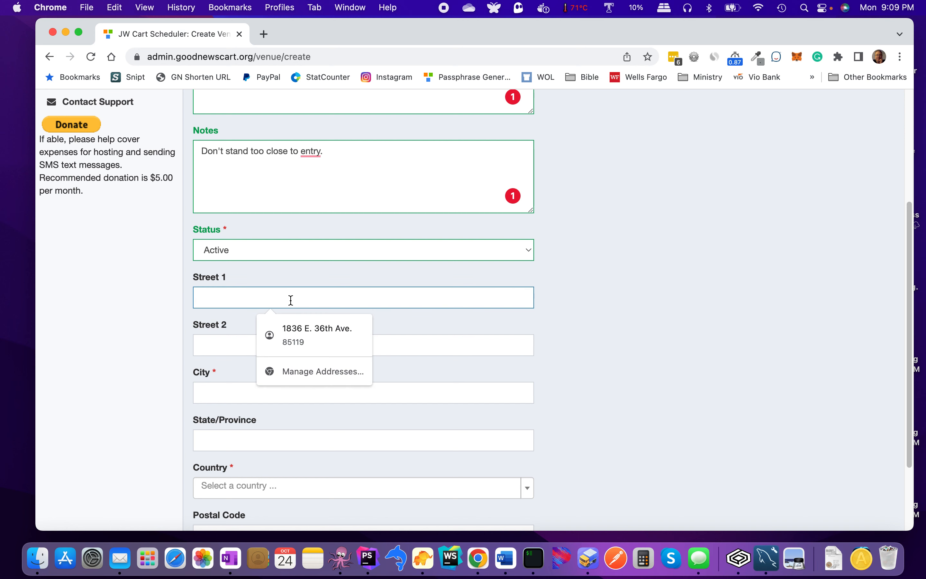
left_click(300, 322)
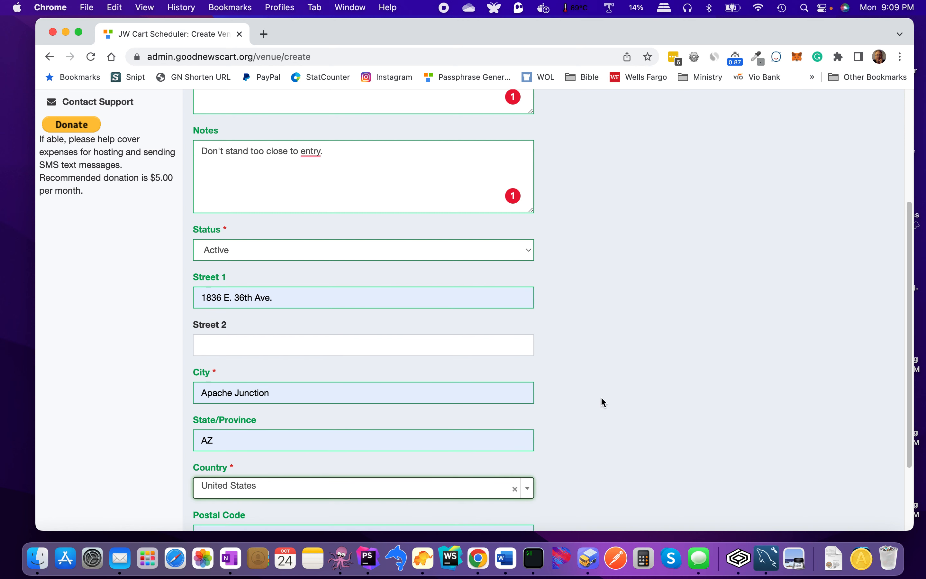
scroll(600, 396, "down", 3)
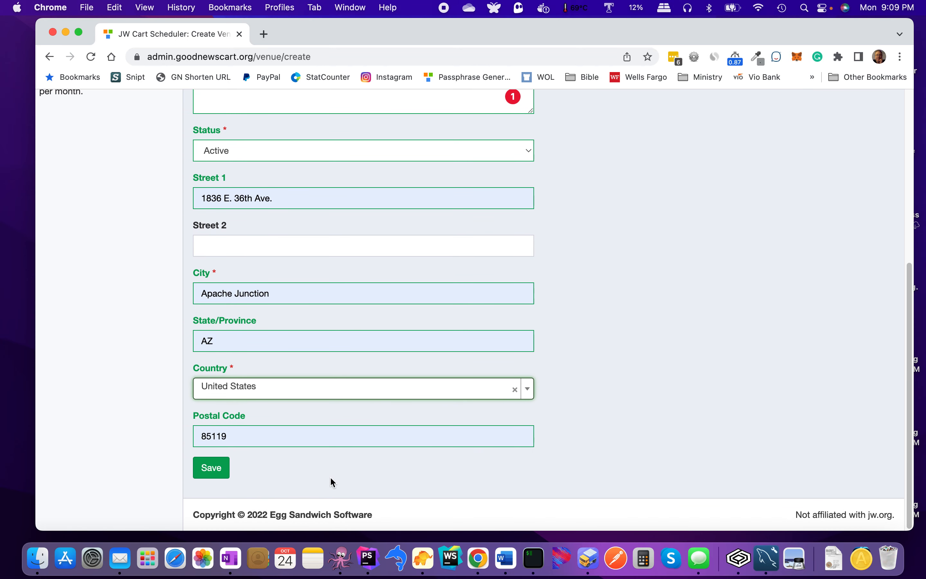
left_click(220, 470)
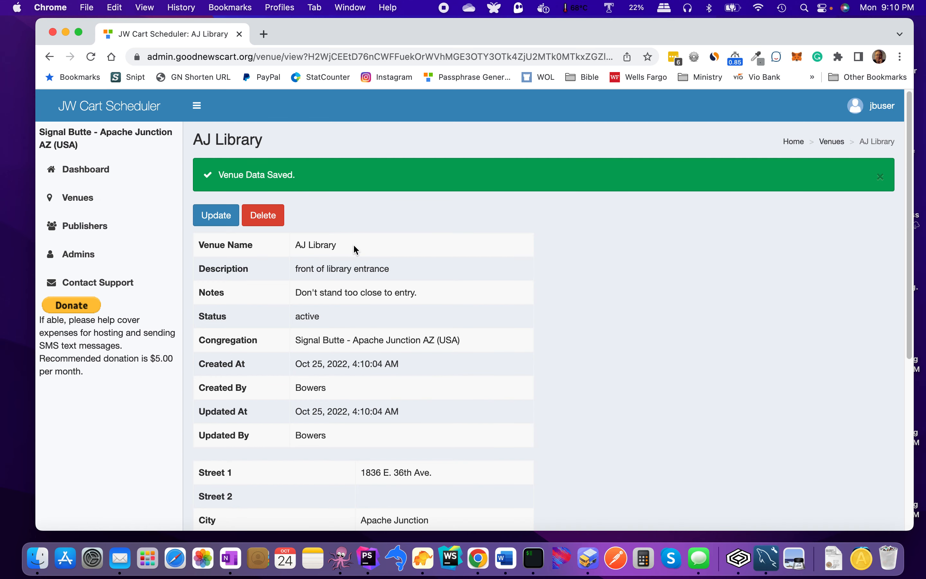
Step: Scroll to the AJ Library venue's Locations section and start a new location
scroll(361, 255, "down", 2)
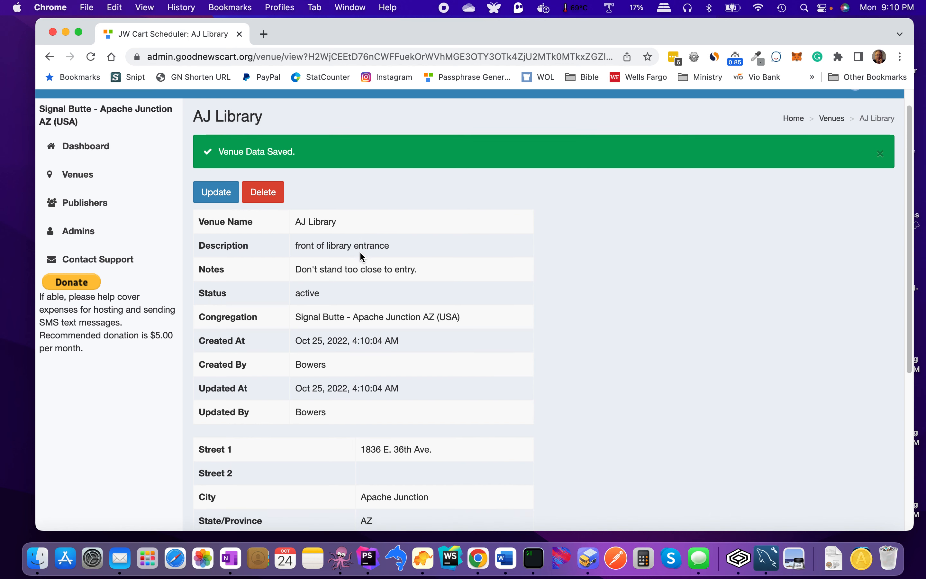
scroll(362, 256, "down", 4)
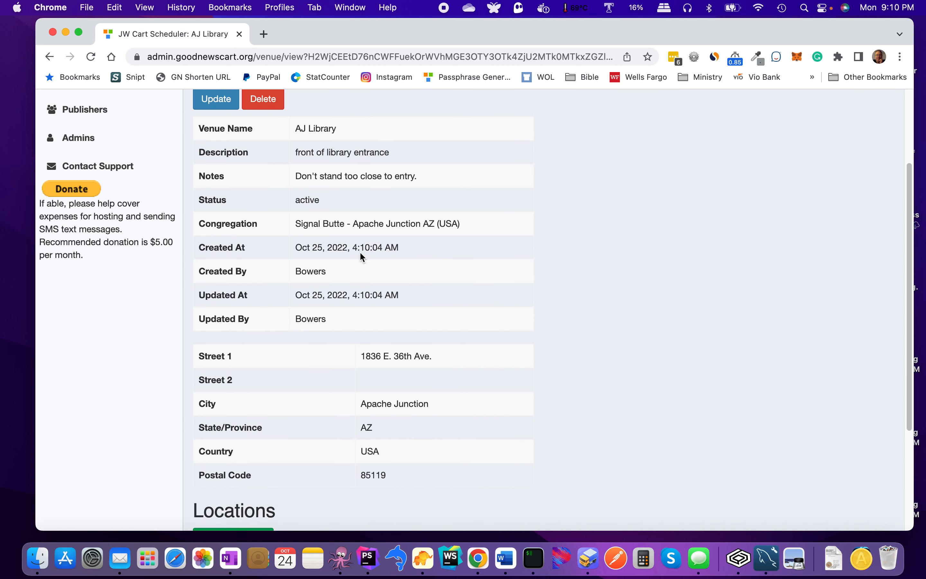
scroll(362, 256, "down", 1)
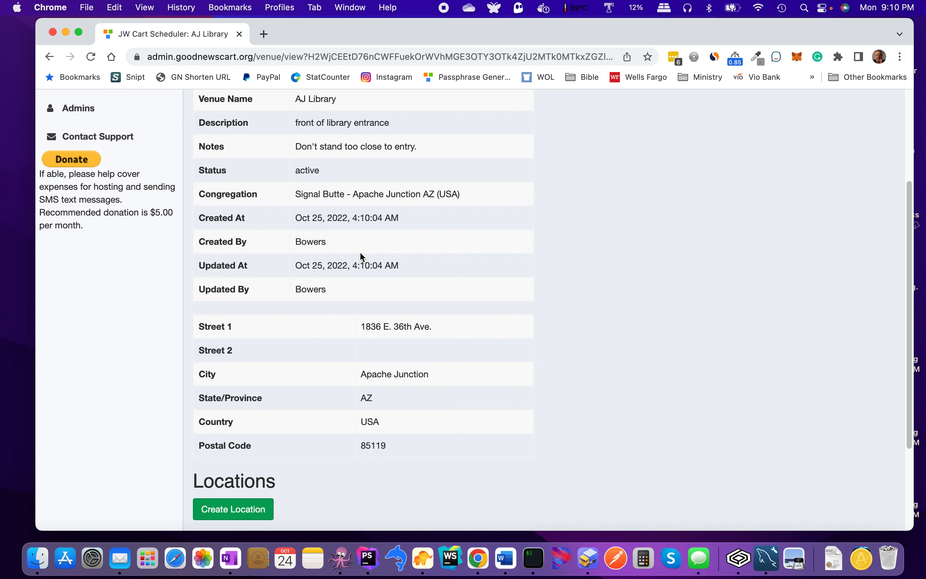
scroll(361, 255, "down", 1)
scroll(361, 256, "down", 1)
scroll(360, 255, "up", 6)
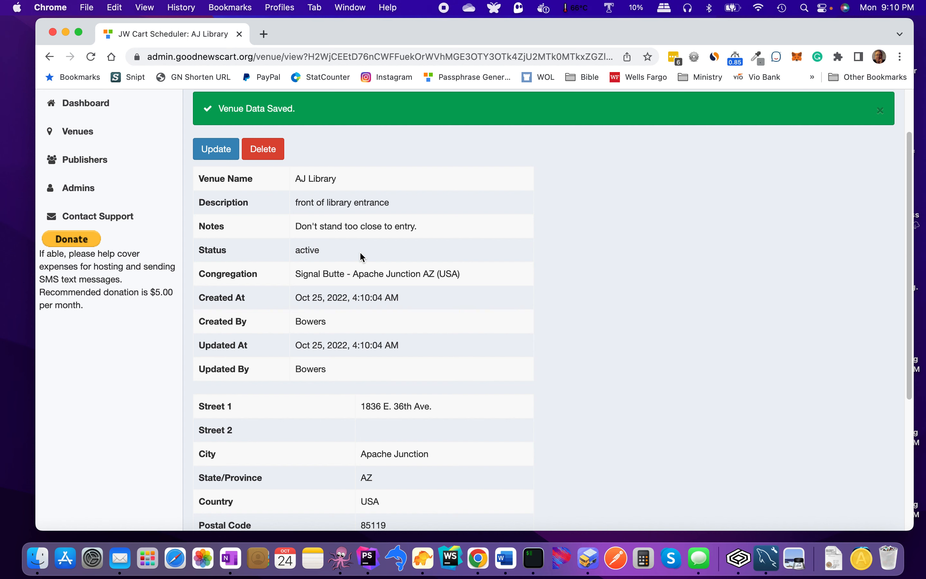
scroll(361, 256, "down", 5)
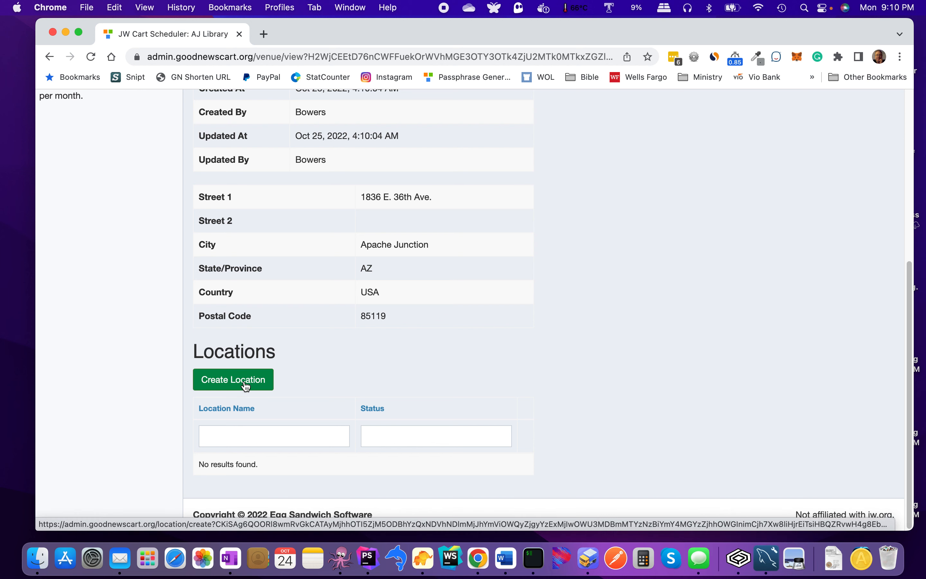
scroll(339, 326, "up", 4)
scroll(339, 326, "up", 1)
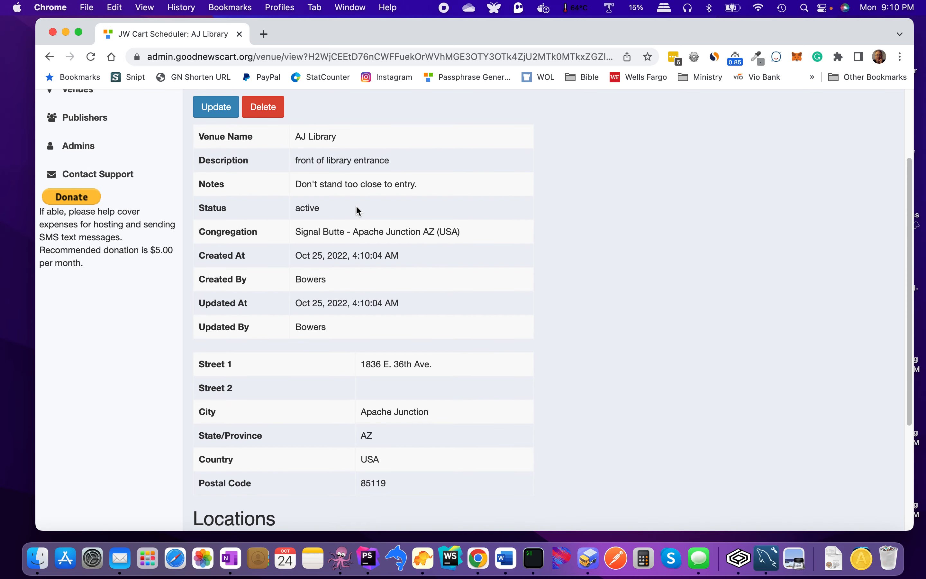
scroll(357, 209, "down", 5)
left_click(259, 380)
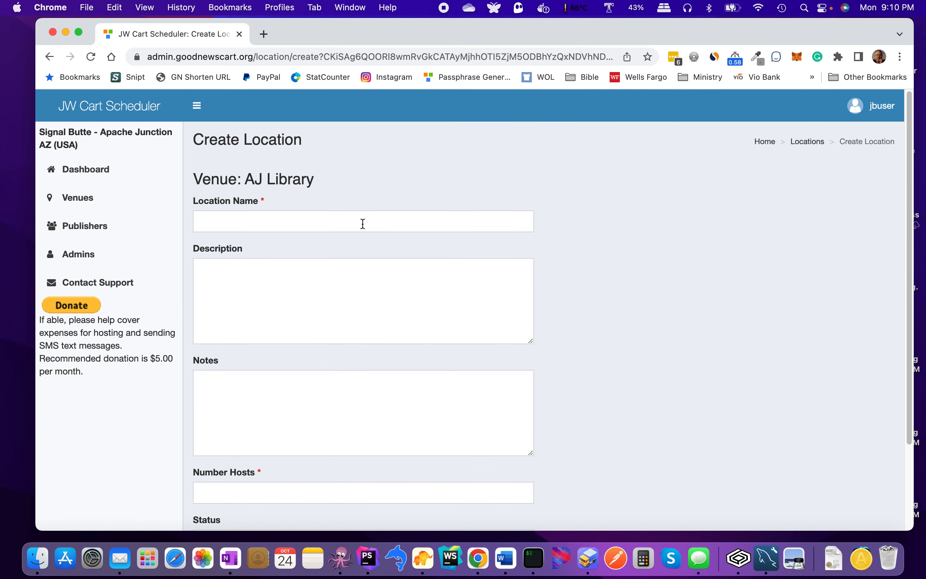
Step: Name the location 'Entry' with the description 'Near entrance of Library'
left_click(362, 224)
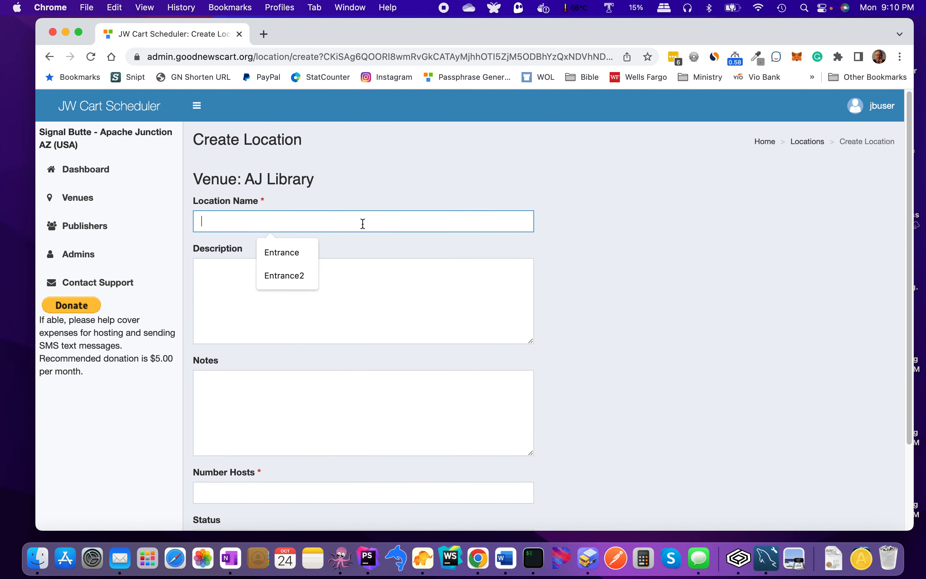
type("Entry")
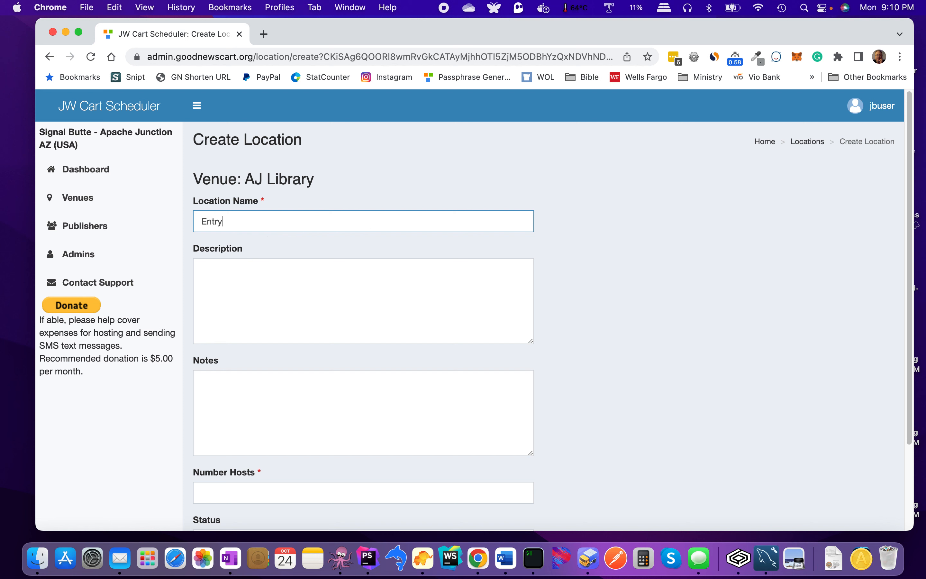
left_click(338, 297)
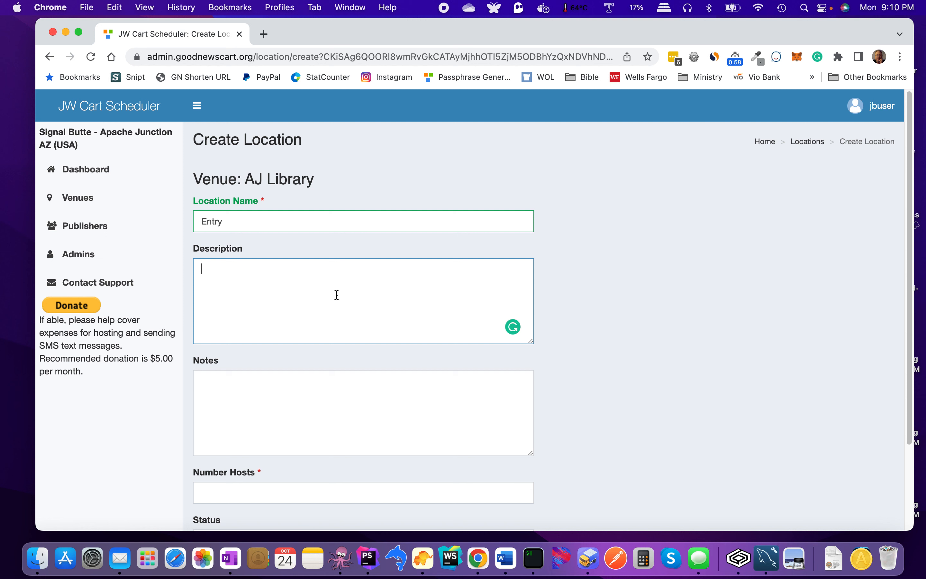
type("Near entrance of Library")
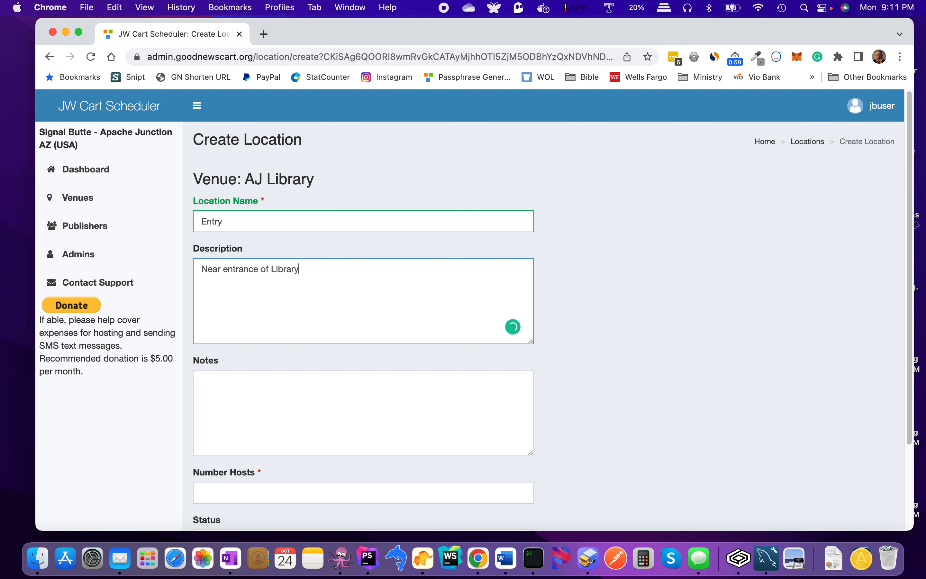
Step: Add the note 'Don't stand too close', fixing its spelling, and insert 'the' before 'entrance'
left_click(280, 389)
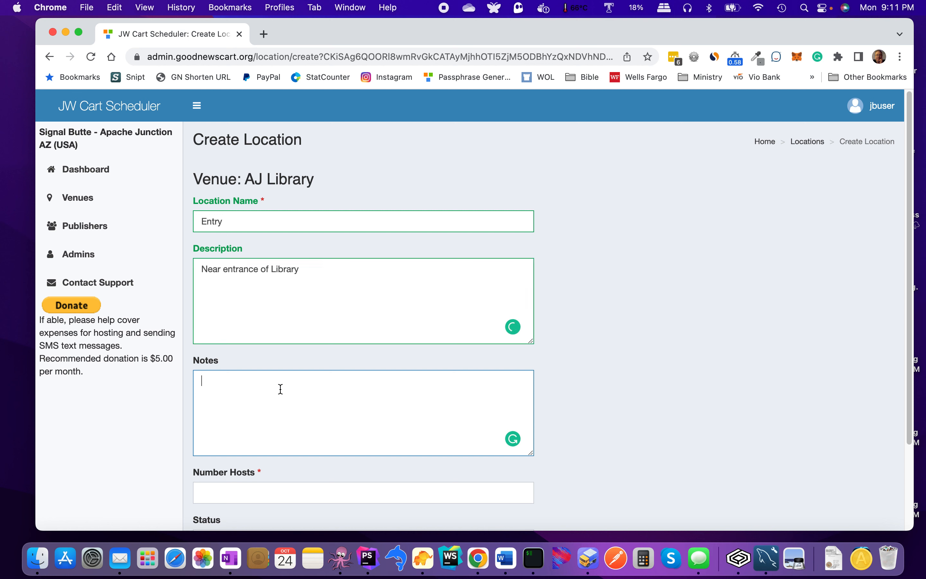
type("Don")
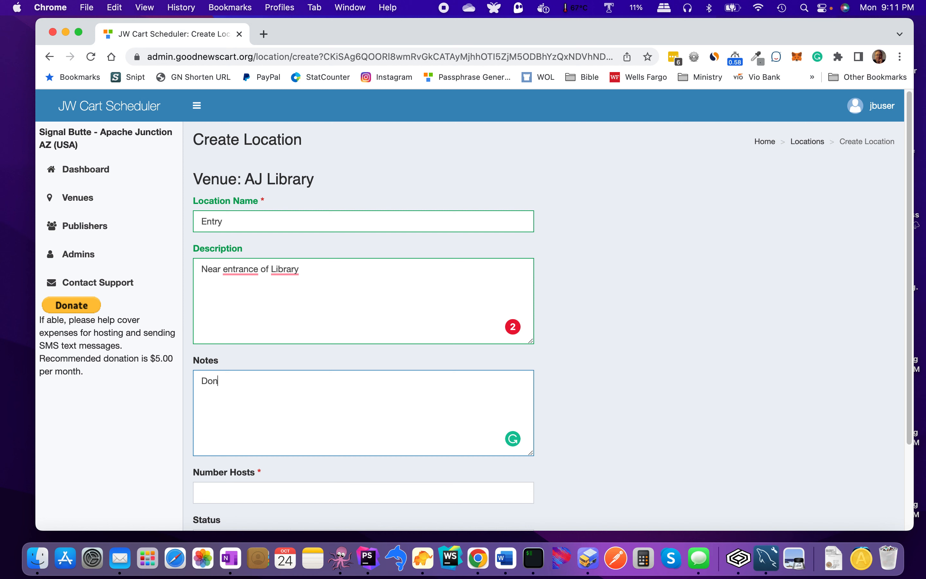
type("en")
key("BackSpace")
type("n't stand too close.")
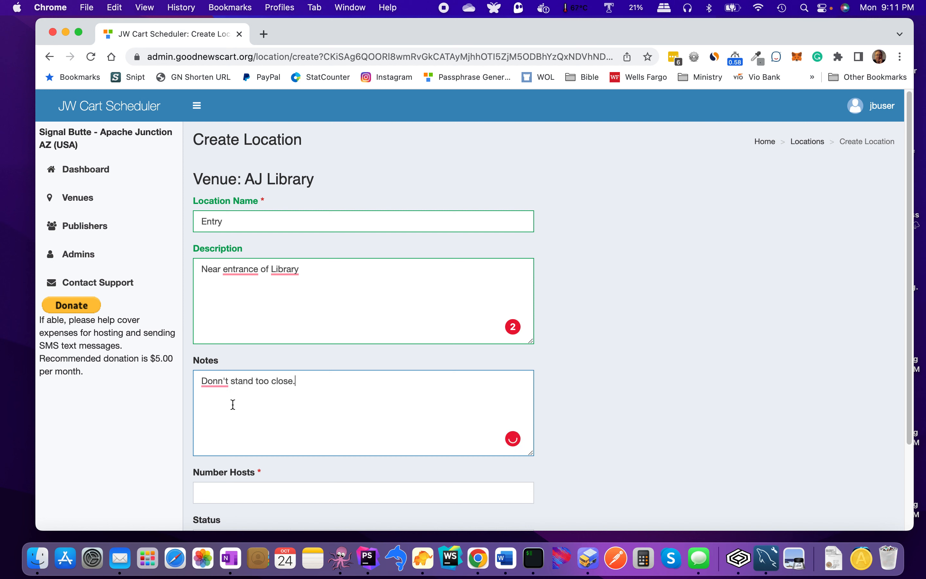
left_click(221, 387)
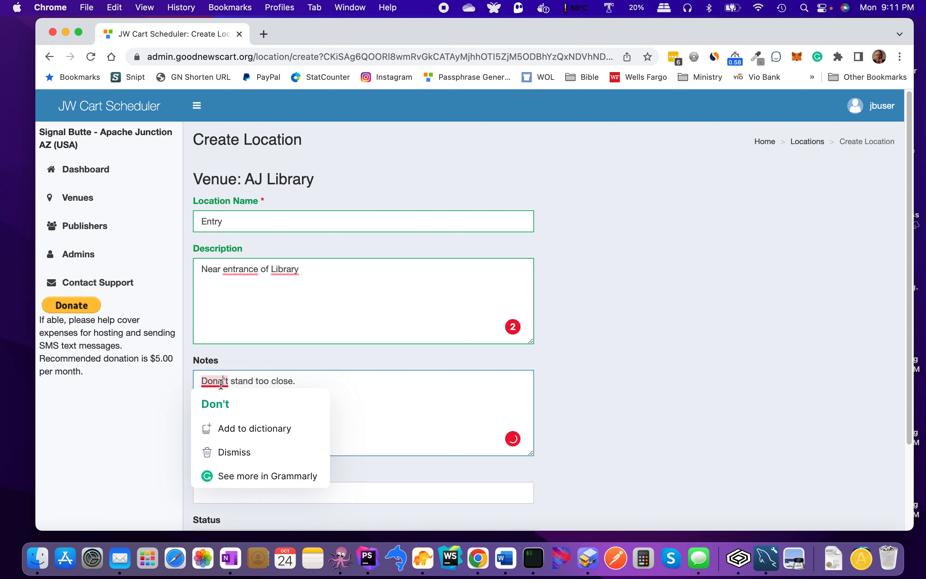
left_click(215, 403)
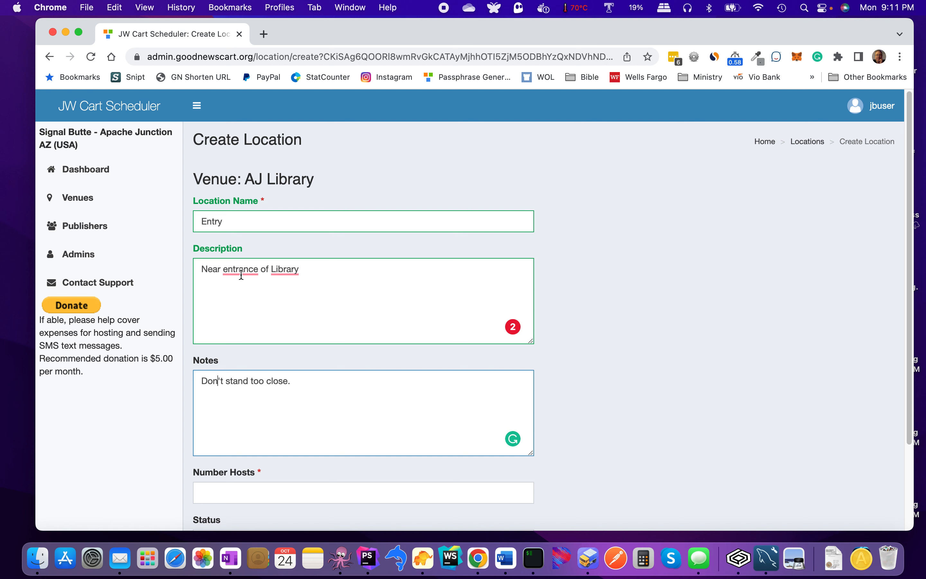
mouse_move(242, 273)
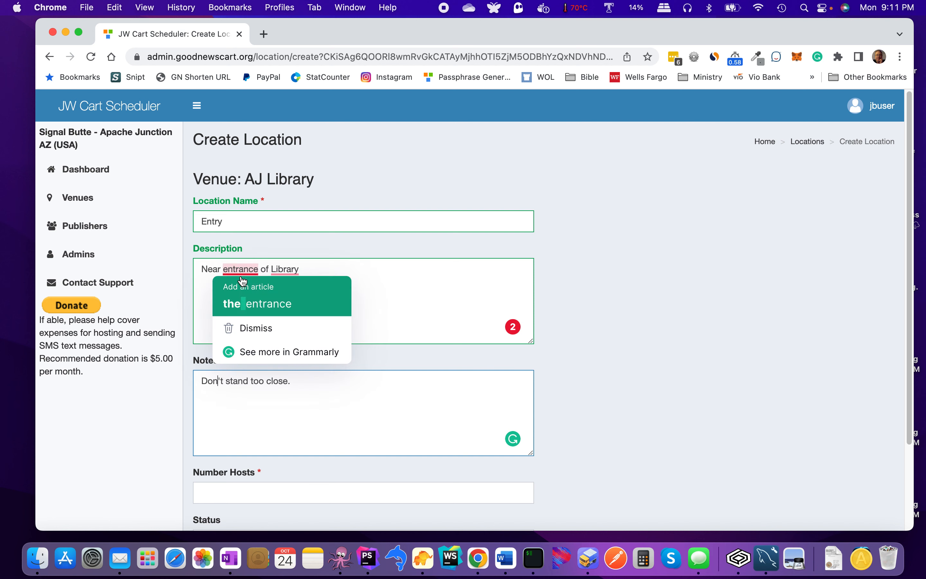
left_click(240, 298)
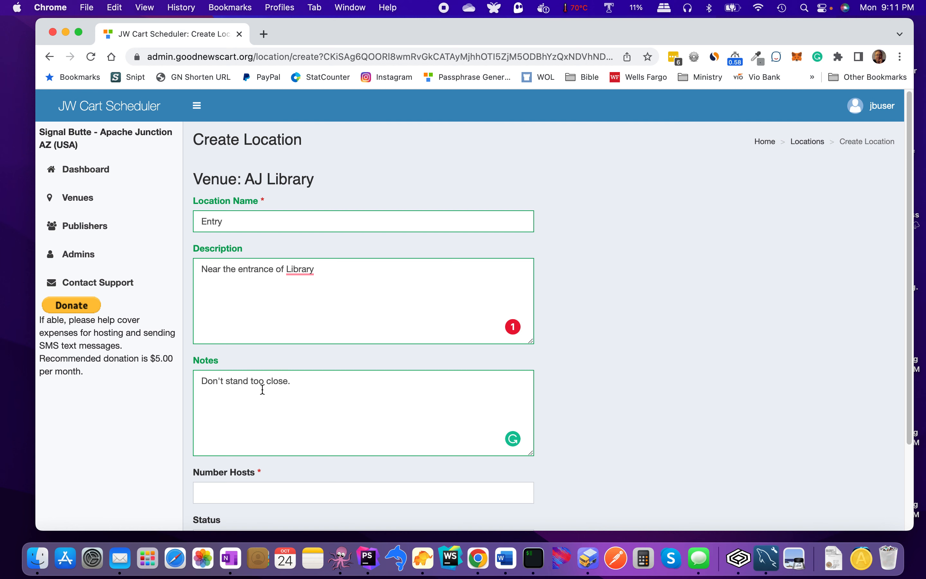
scroll(261, 384, "down", 5)
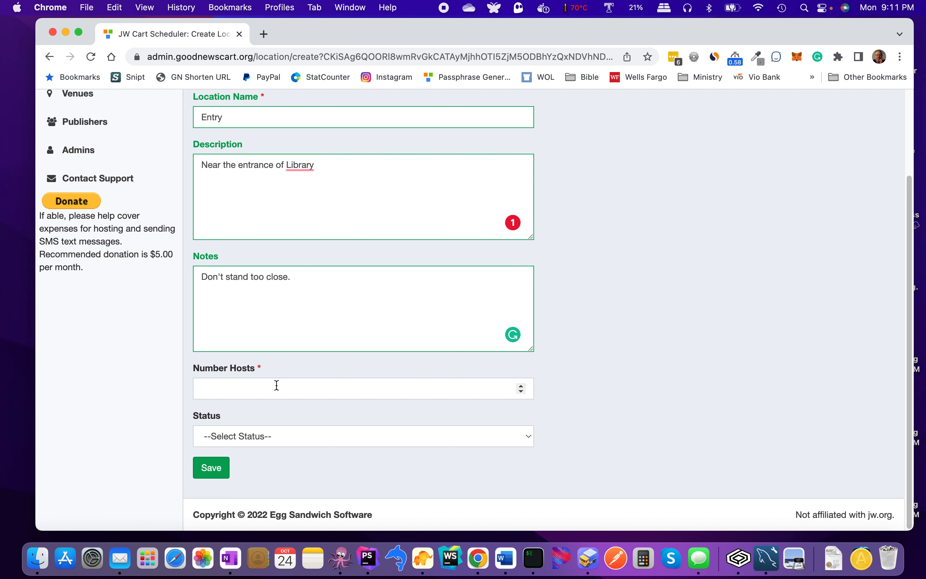
Step: Set Number Hosts to 2 and status to Active, then save the Entry location
scroll(321, 261, "up", 2)
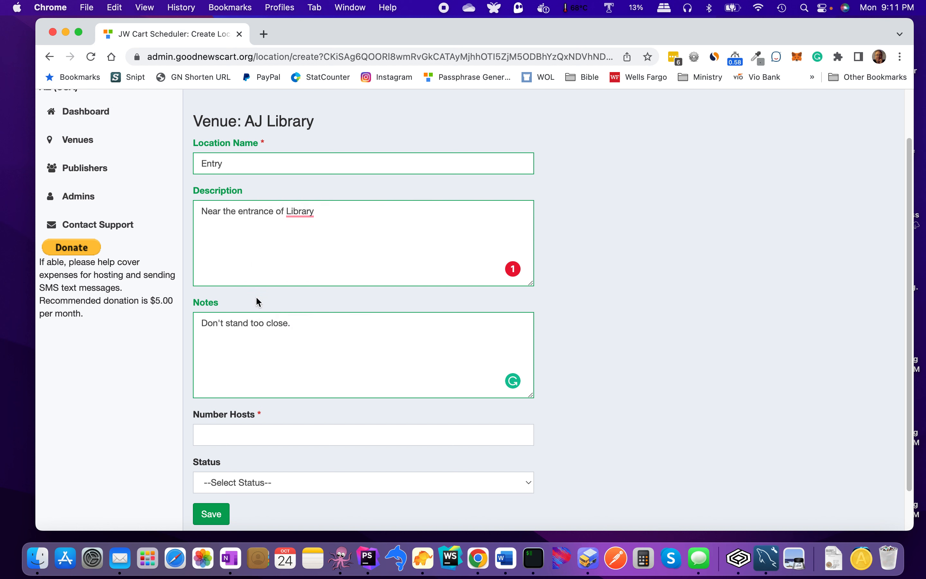
left_click(270, 432)
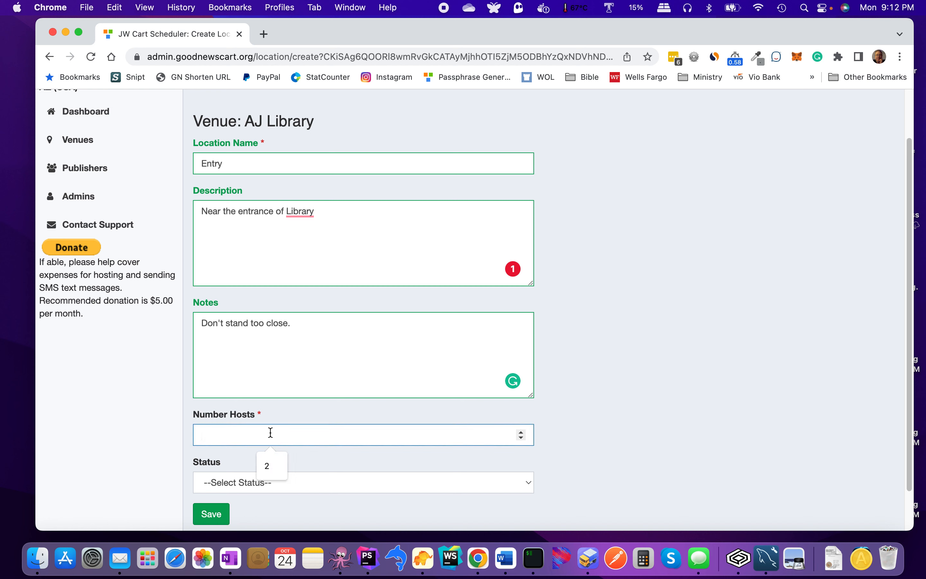
left_click(271, 461)
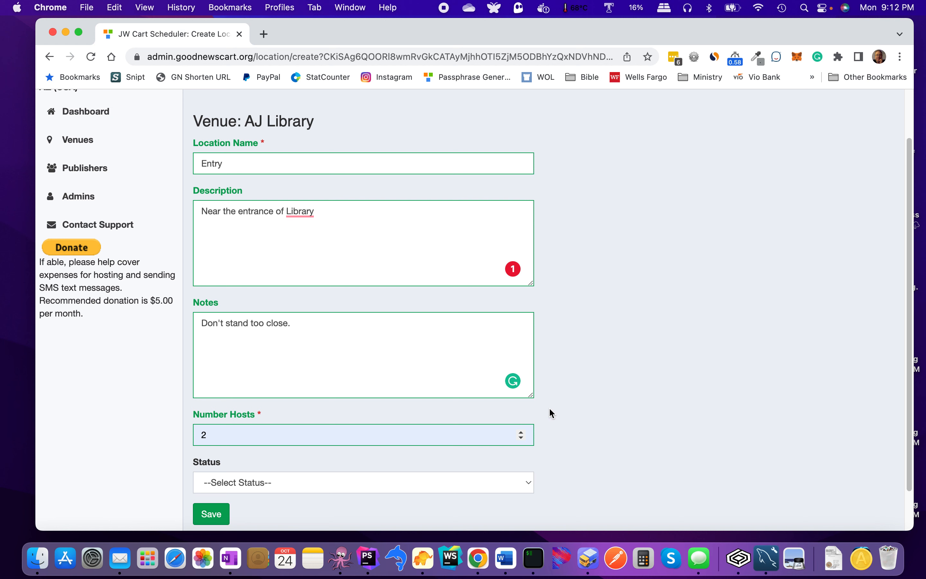
scroll(574, 409, "down", 2)
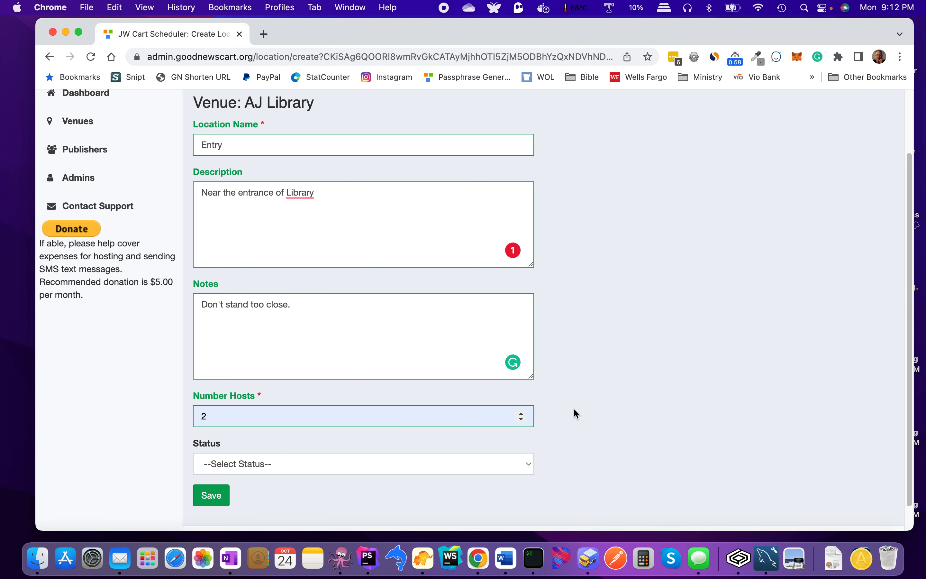
scroll(573, 408, "down", 1)
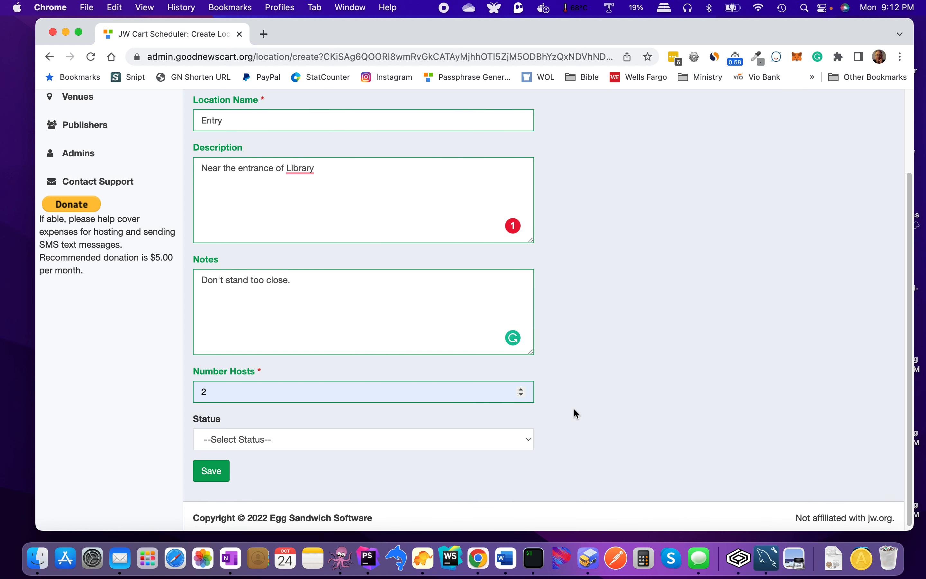
left_click(529, 436)
left_click(500, 450)
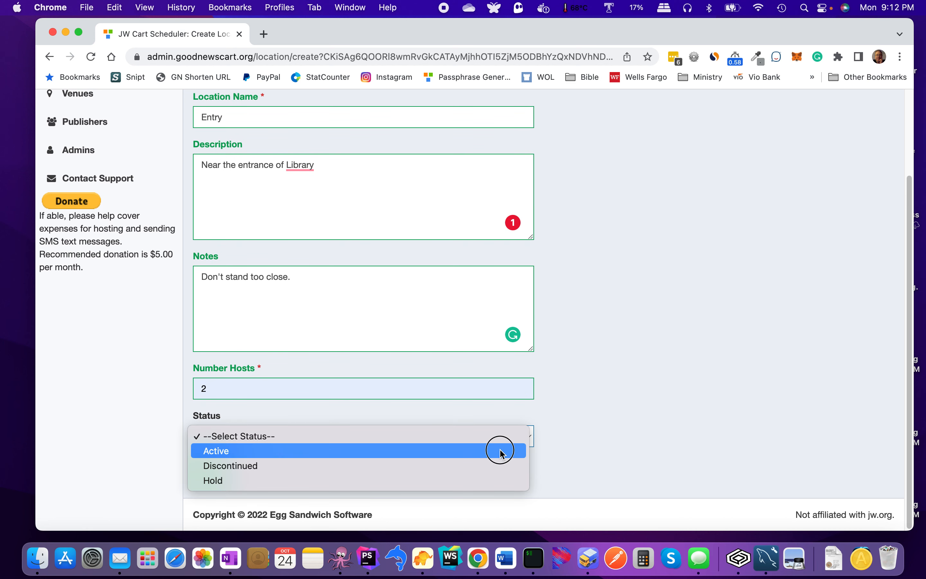
left_click(225, 470)
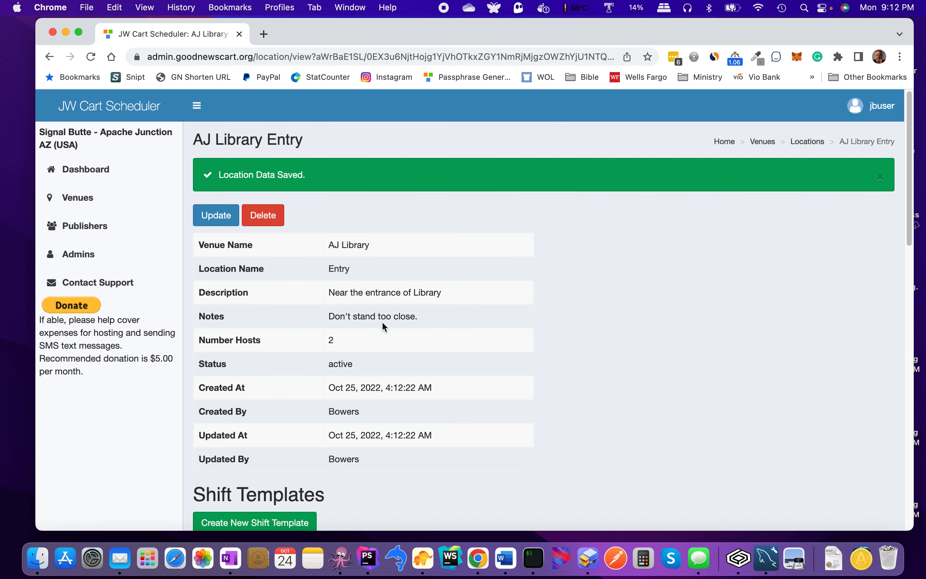
Step: Start a new shift template from the Entry location's Shift Templates section
scroll(325, 294, "down", 8)
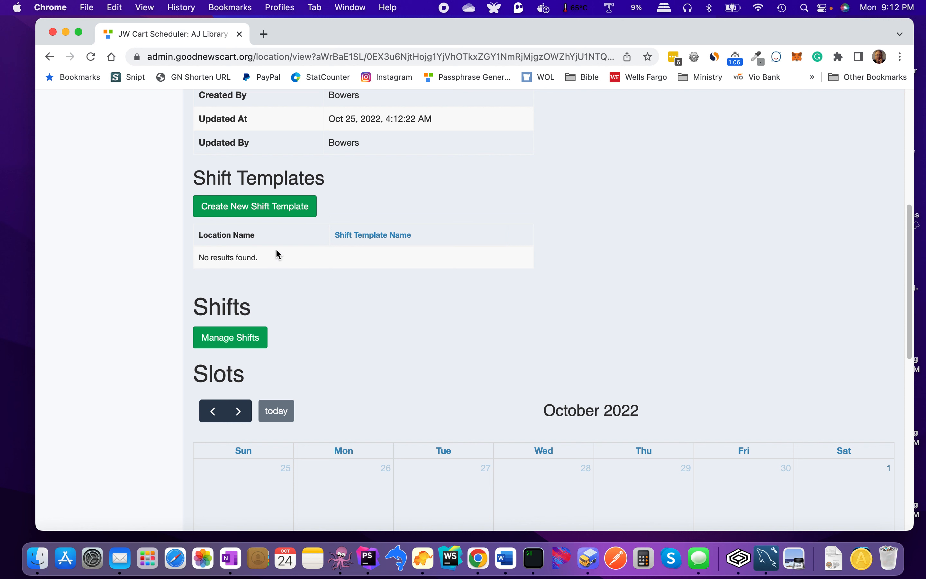
left_click(263, 214)
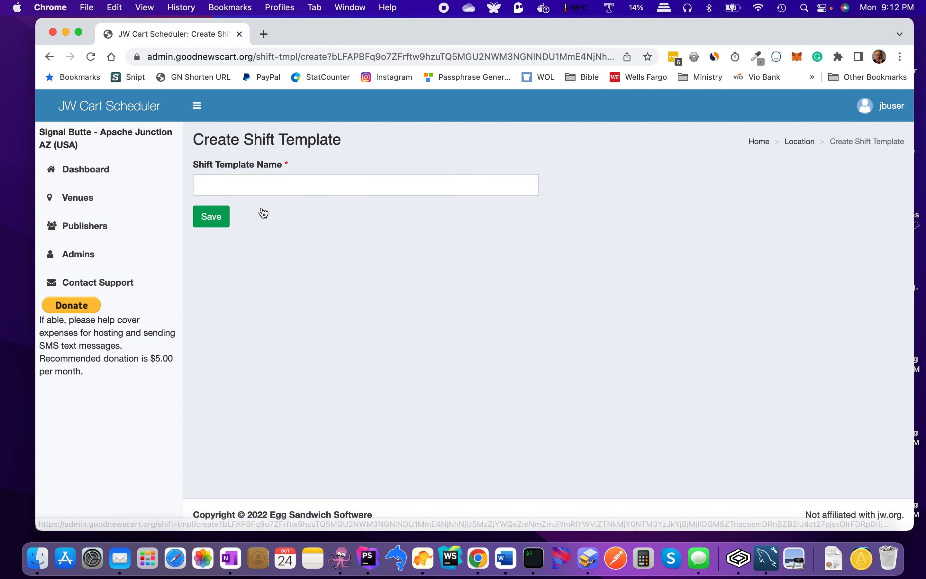
Step: Name the new AJ Library Entry shift template 'Tmplt One' and save it
left_click(273, 186)
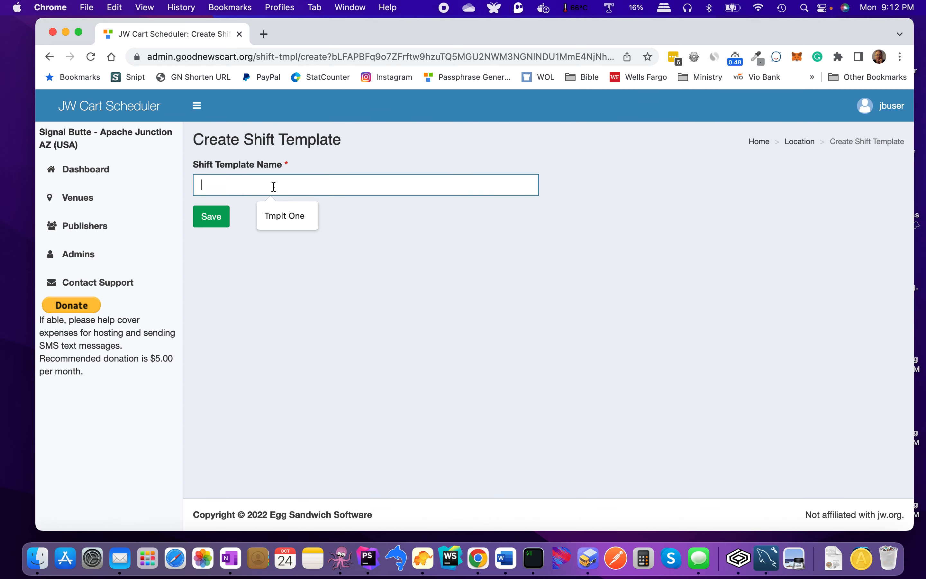
left_click(286, 221)
left_click(220, 221)
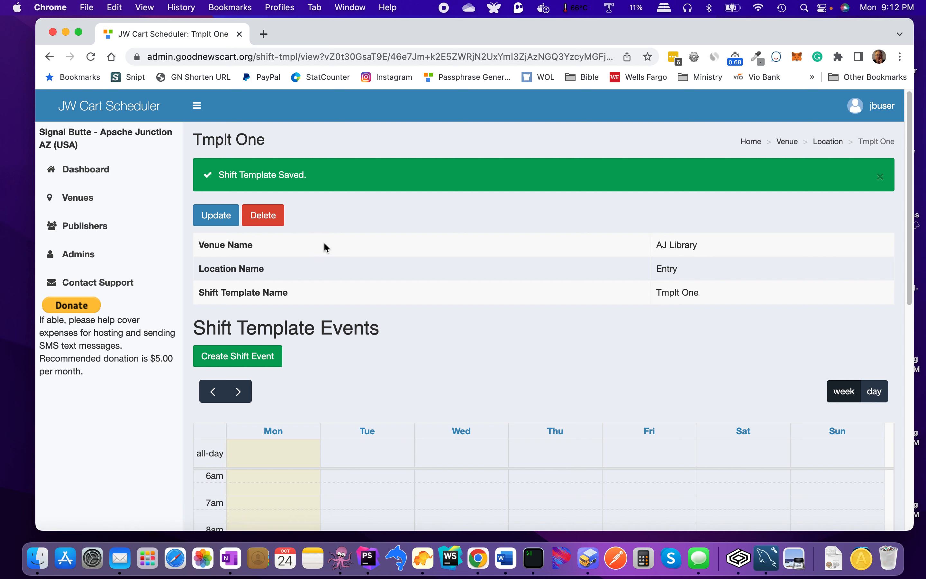
scroll(317, 243, "down", 5)
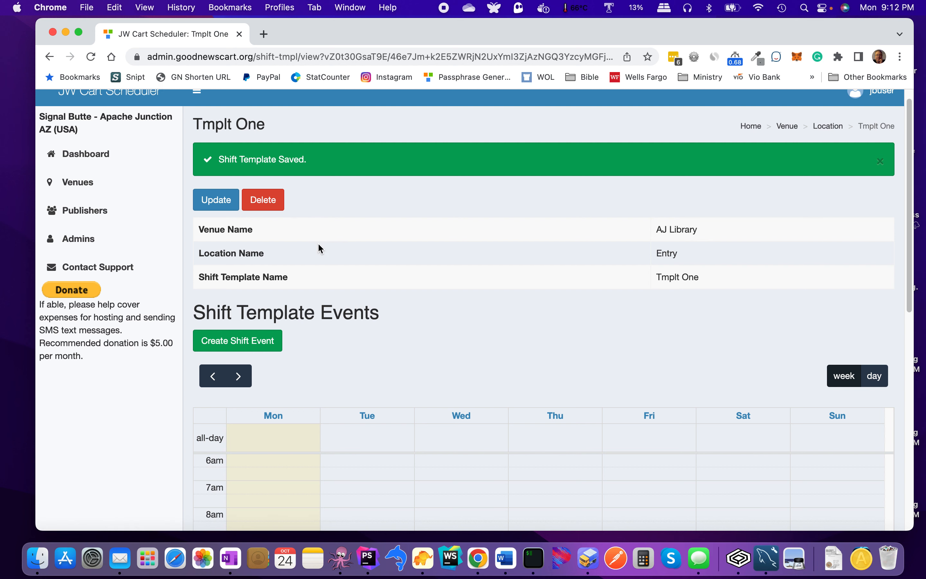
scroll(321, 249, "down", 1)
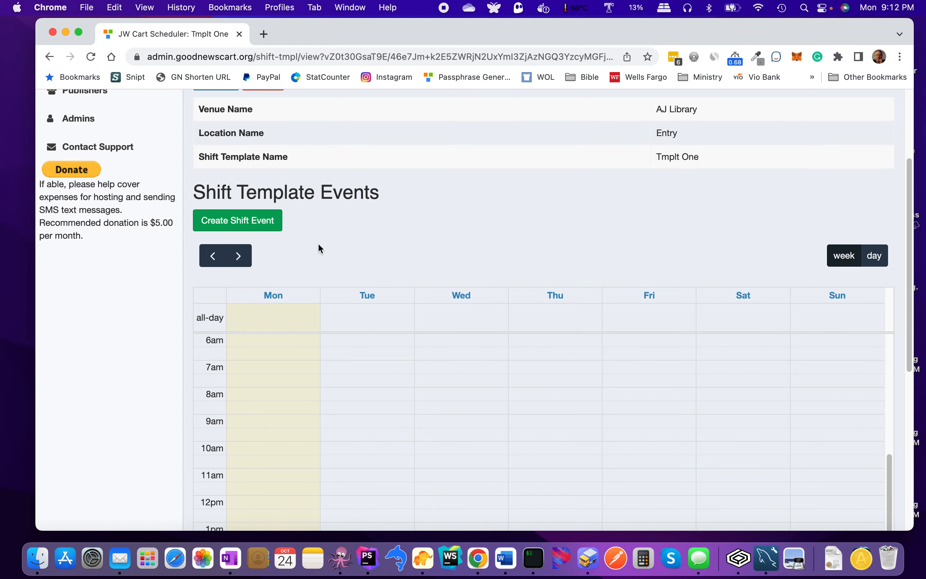
scroll(320, 249, "up", 1)
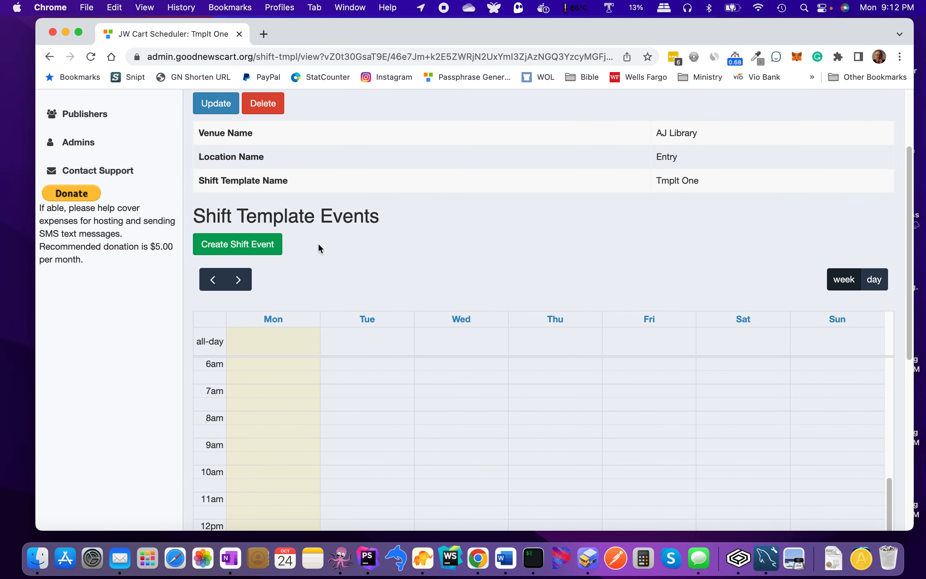
scroll(320, 249, "down", 2)
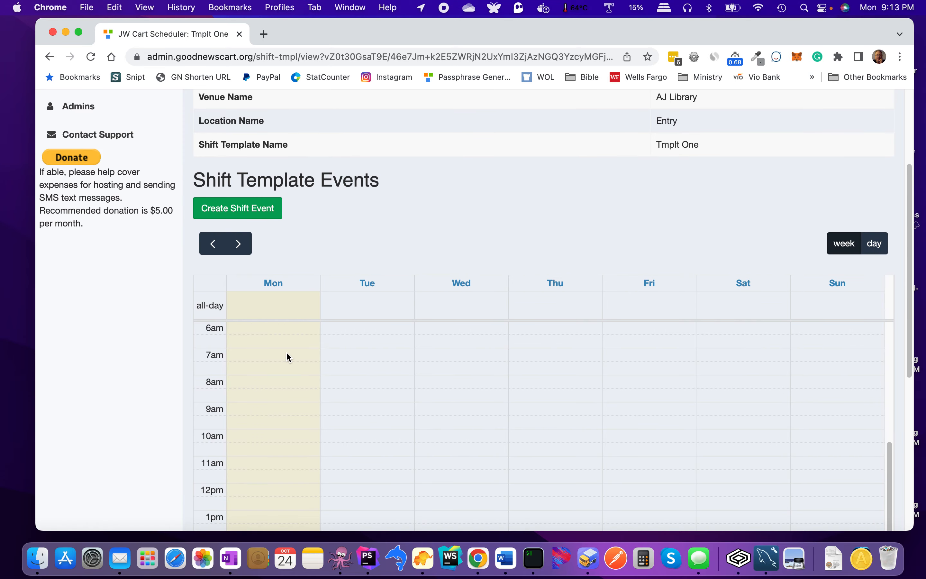
scroll(263, 371, "down", 1)
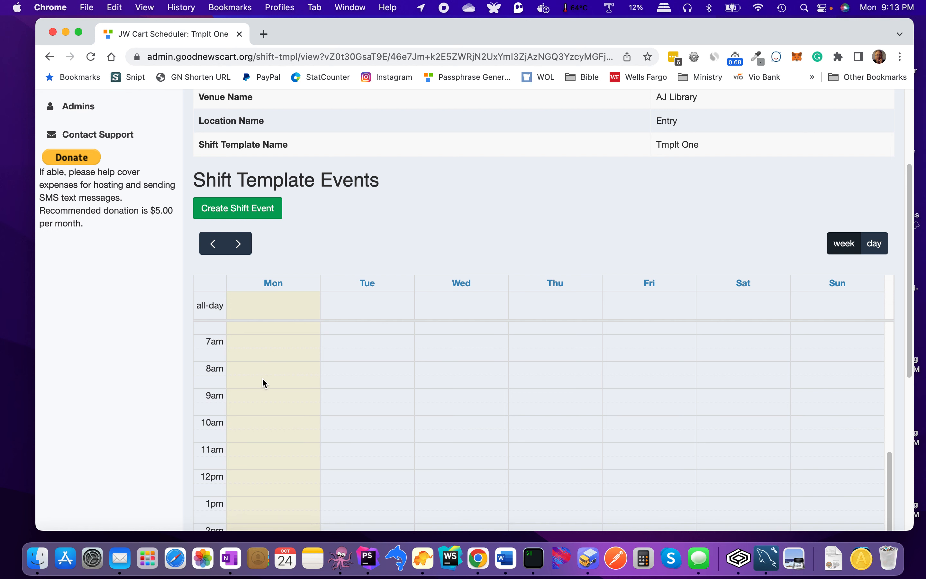
left_click(262, 379)
Step: Create shift event 1, 08:00–10:00 with 2 slots, repeating Mon, Wed, Fri and Sat
left_click(279, 212)
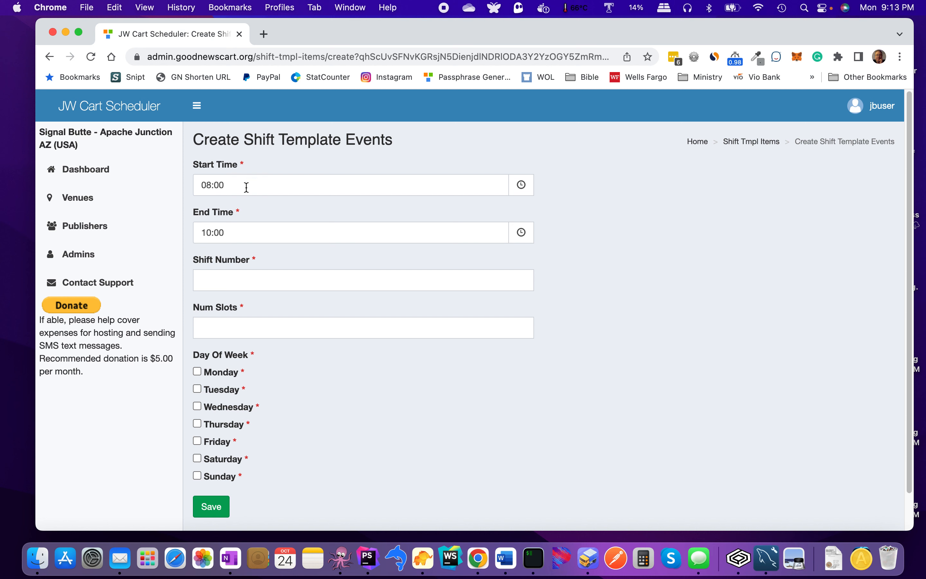
left_click(243, 278)
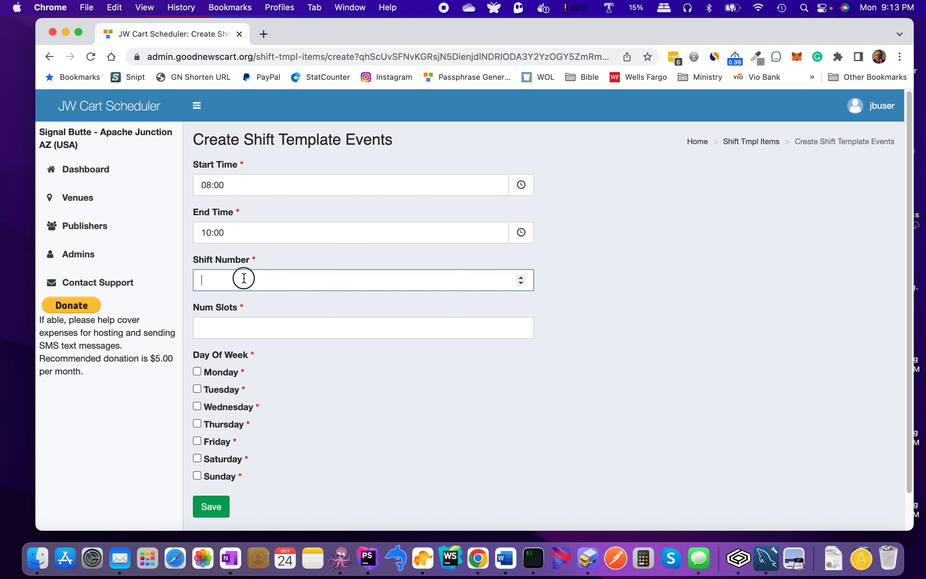
type("1")
left_click(251, 332)
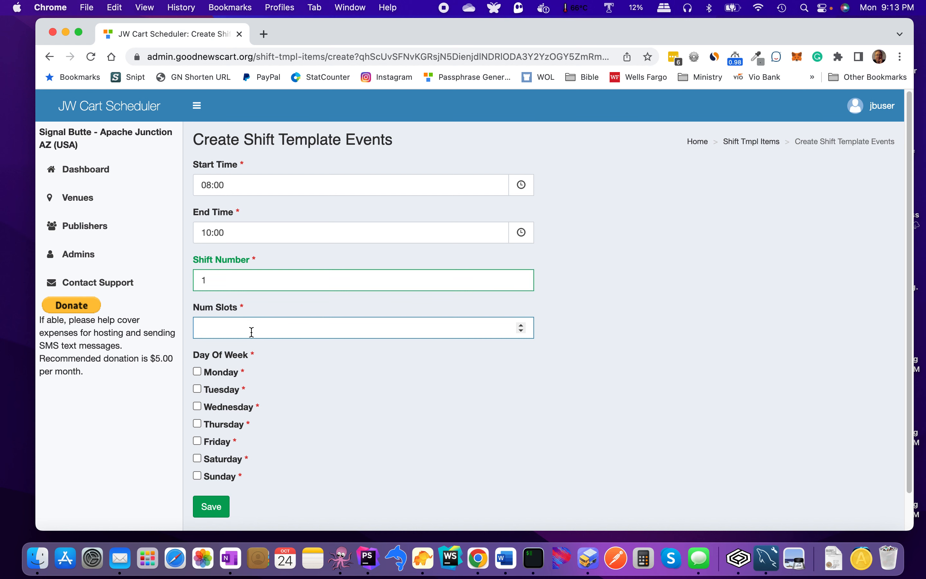
type("2")
scroll(324, 385, "down", 2)
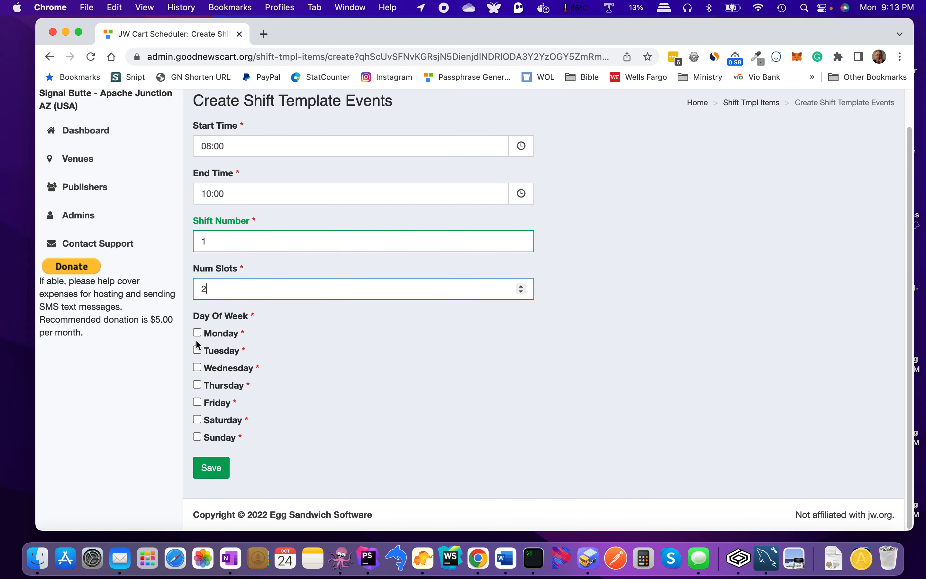
left_click(197, 332)
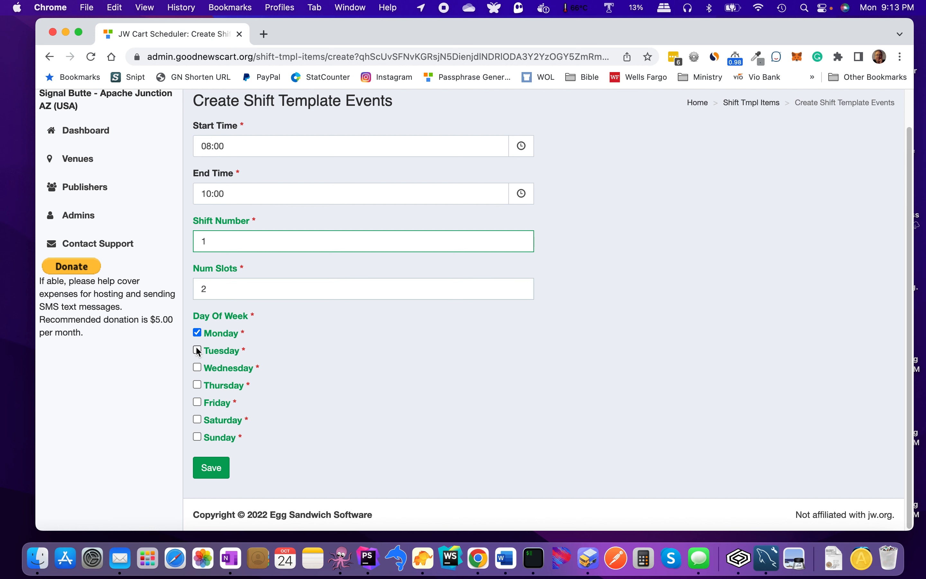
left_click(197, 368)
left_click(198, 402)
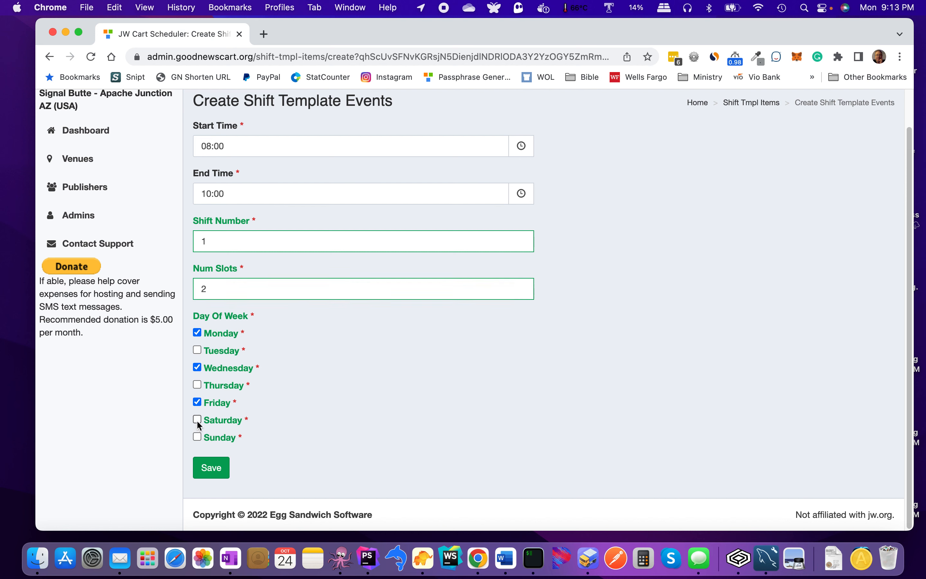
left_click(197, 419)
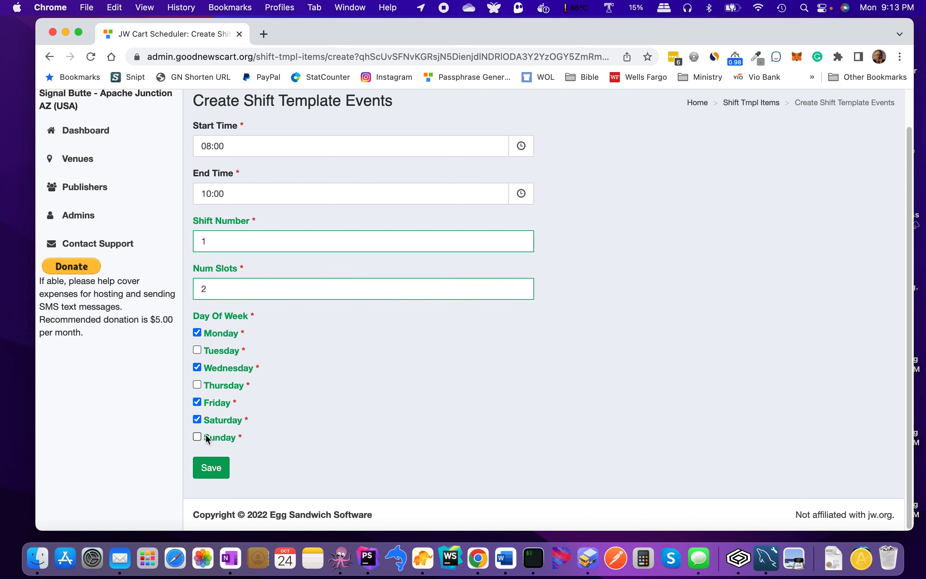
left_click(215, 472)
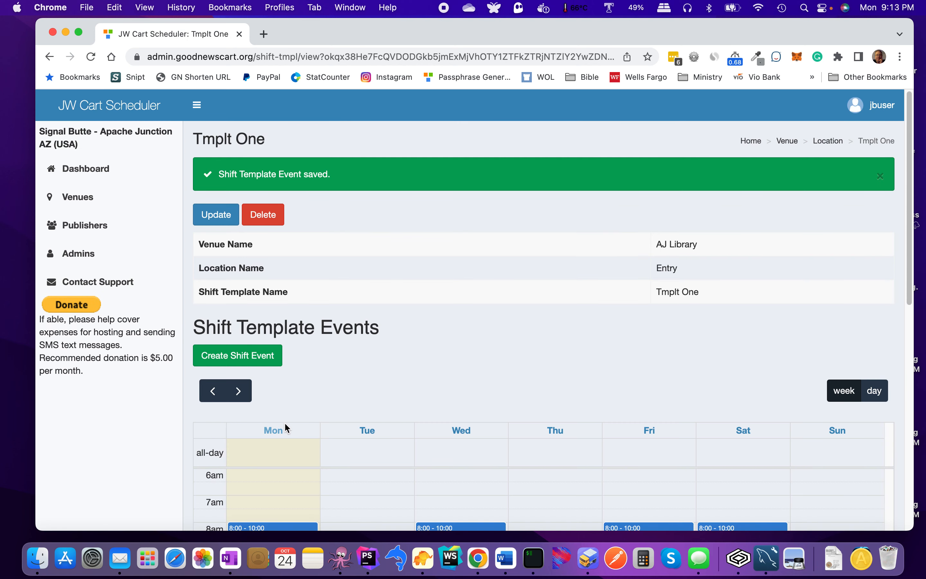
Step: Check Shift 1 on the template calendar and start another shift event
scroll(285, 428, "down", 5)
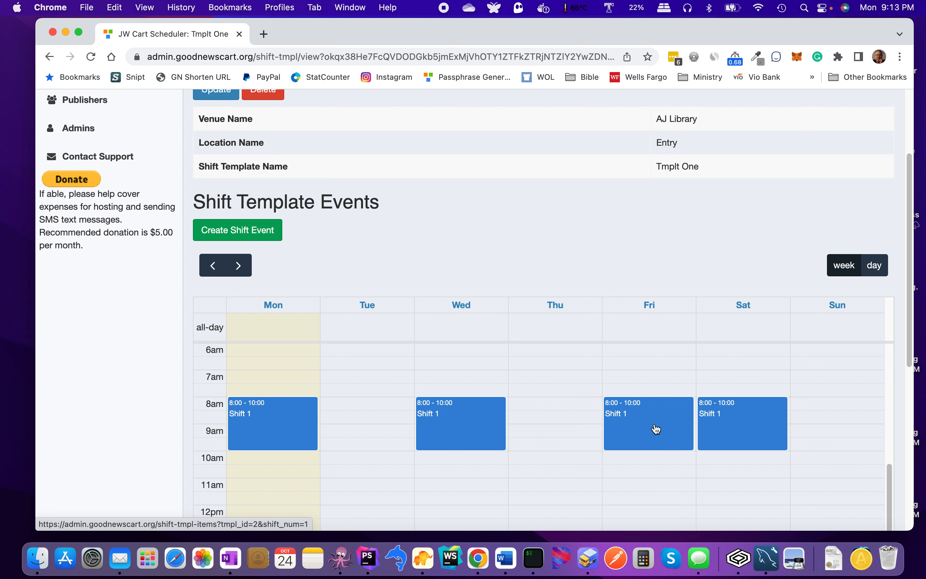
scroll(238, 205, "up", 4)
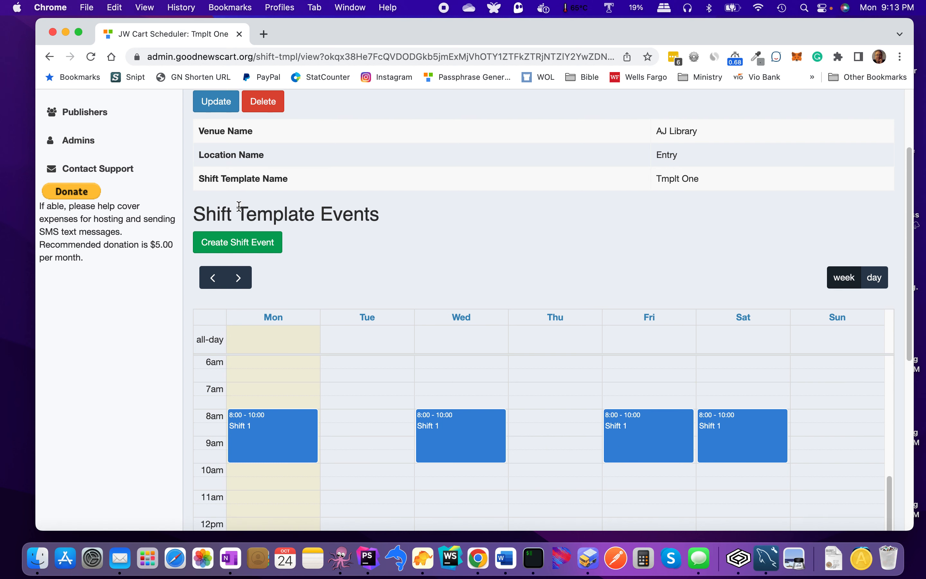
scroll(238, 208, "down", 4)
left_click(239, 215)
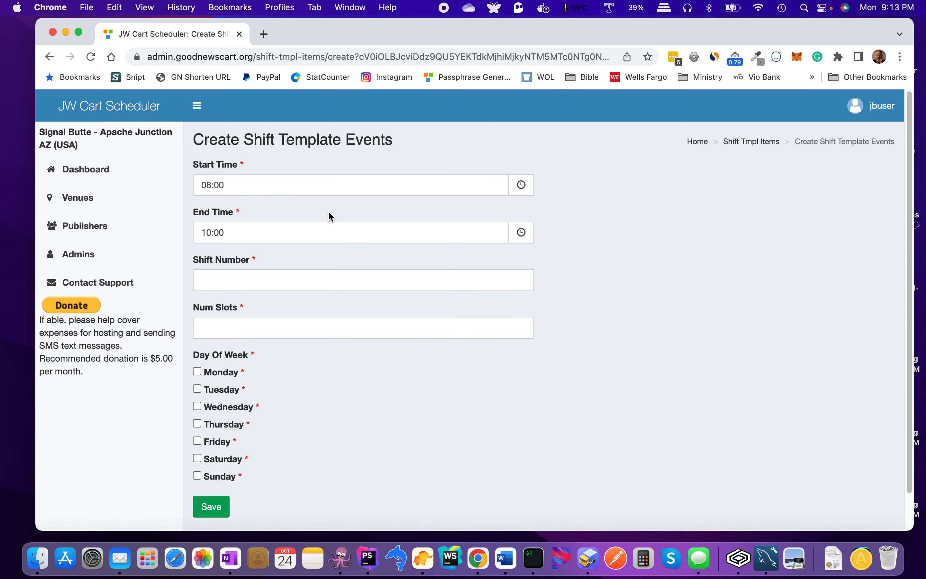
Step: Set the new shift event's time to 10:00–12:00
left_click(520, 189)
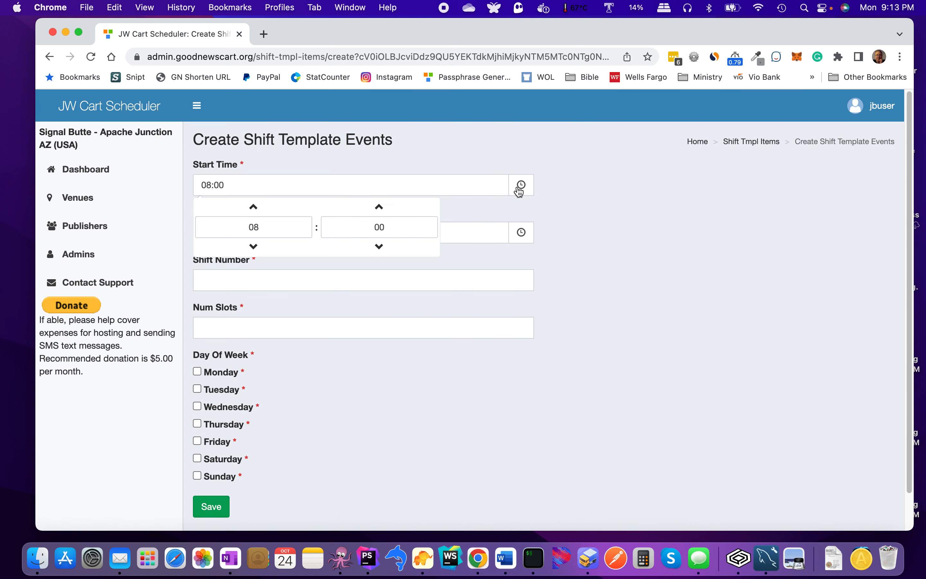
left_click(258, 209)
left_click(258, 210)
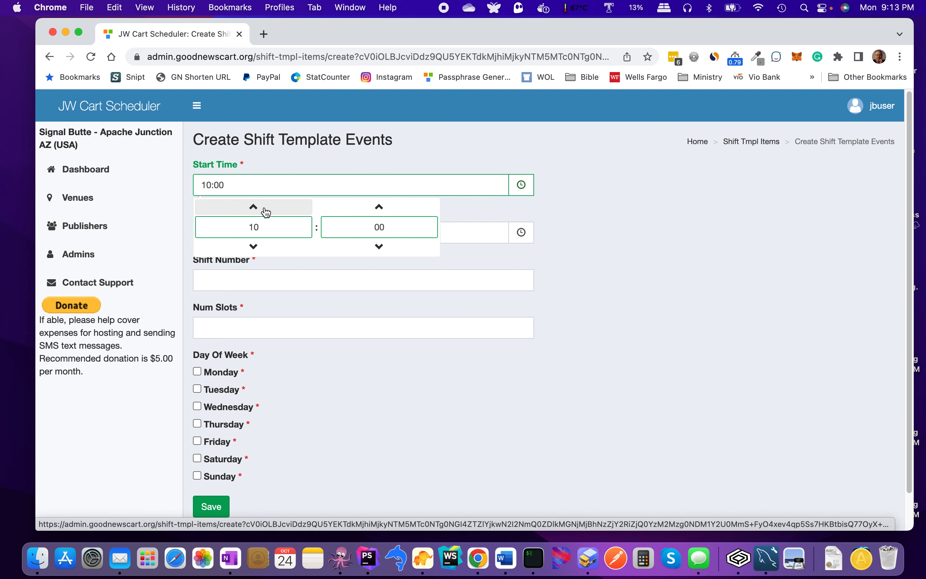
left_click(522, 234)
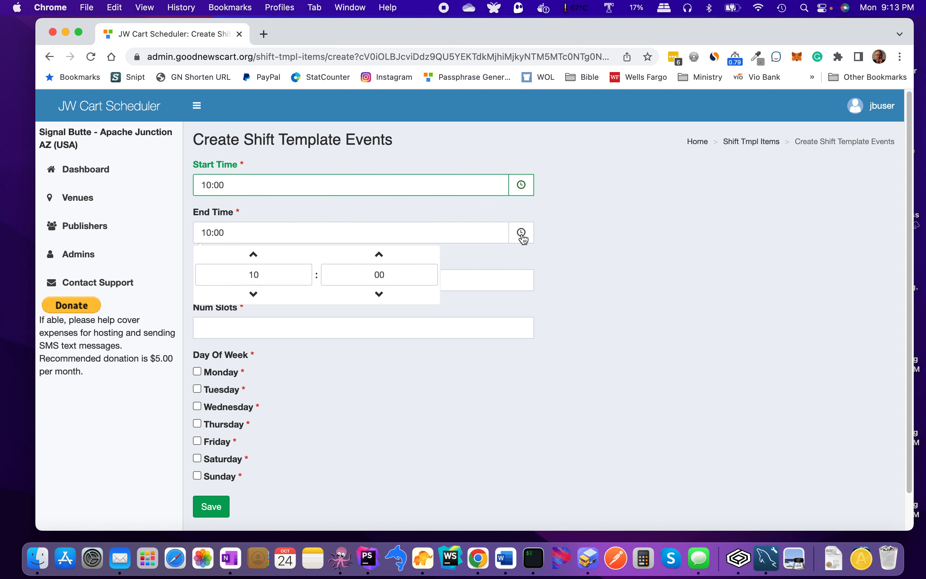
left_click(259, 259)
left_click(260, 259)
left_click(373, 366)
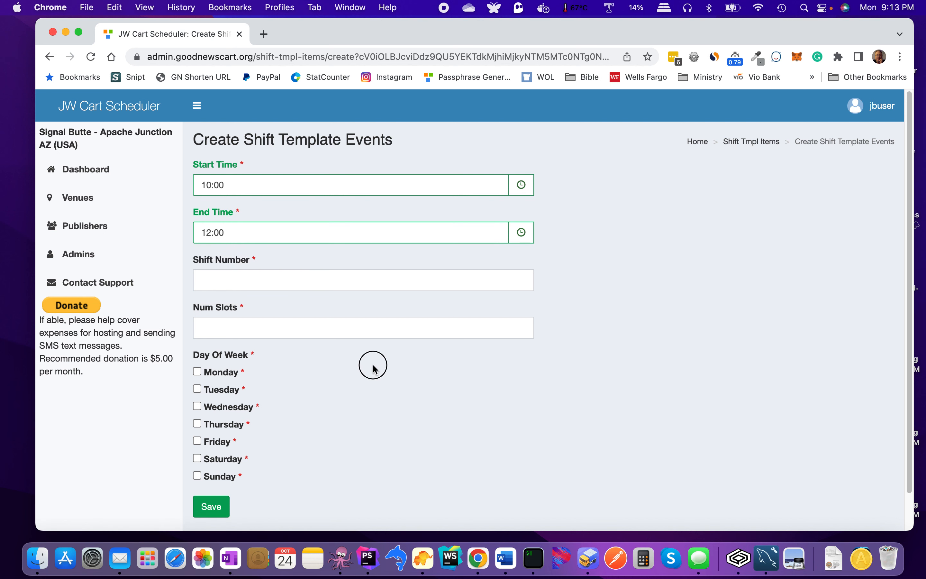
Step: Make it Shift 2 with 2 slots on Monday, Wednesday, Friday and Saturday, and save
left_click(357, 282)
type("2")
left_click(342, 328)
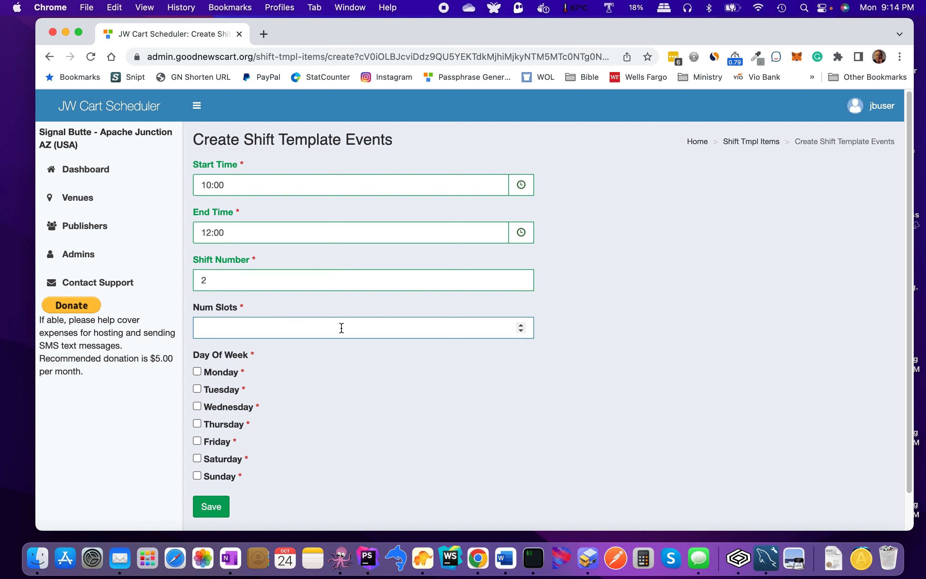
type("2")
left_click(197, 371)
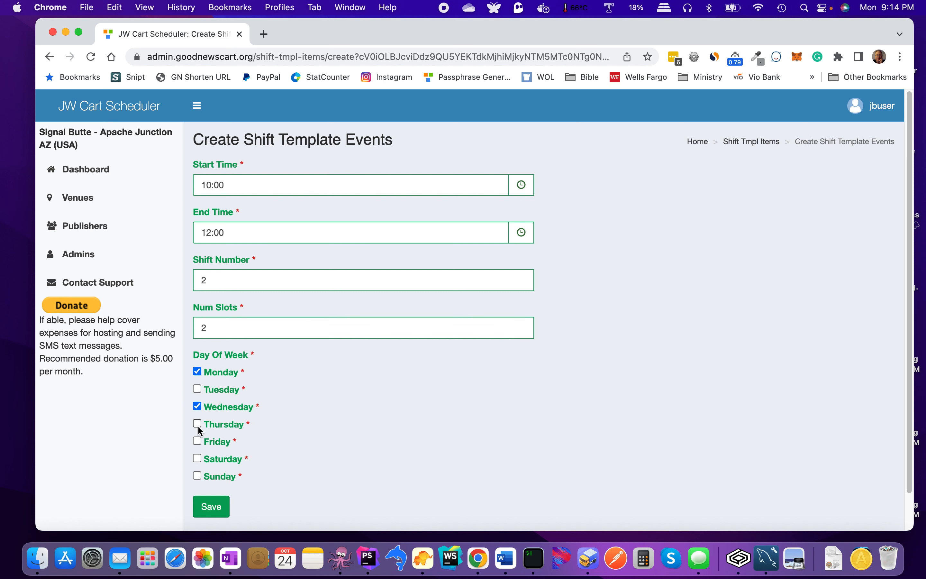
left_click(197, 441)
left_click(198, 458)
left_click(212, 505)
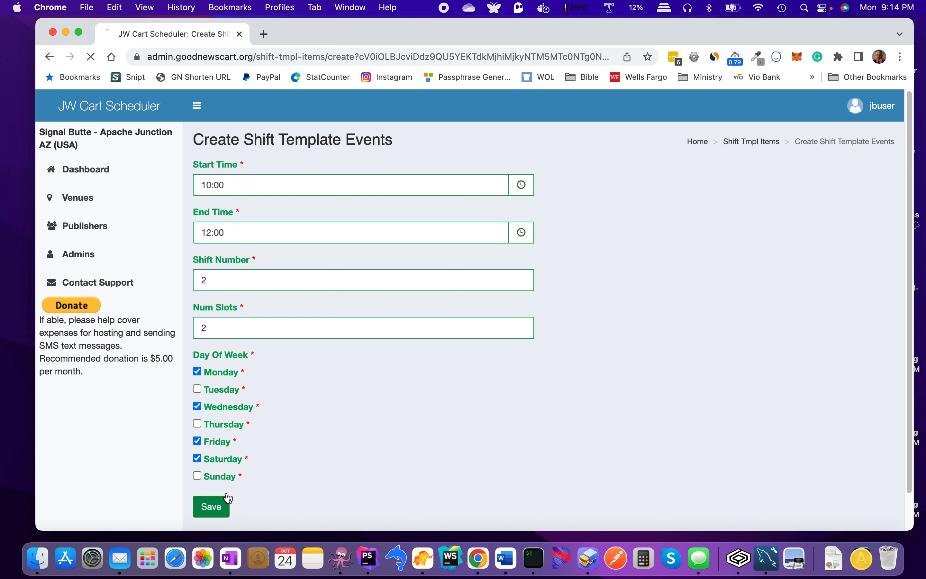
scroll(314, 443, "down", 2)
Step: Verify Shift 2 appears under Shift 1 each day, then return to the Entry location page
scroll(314, 440, "down", 2)
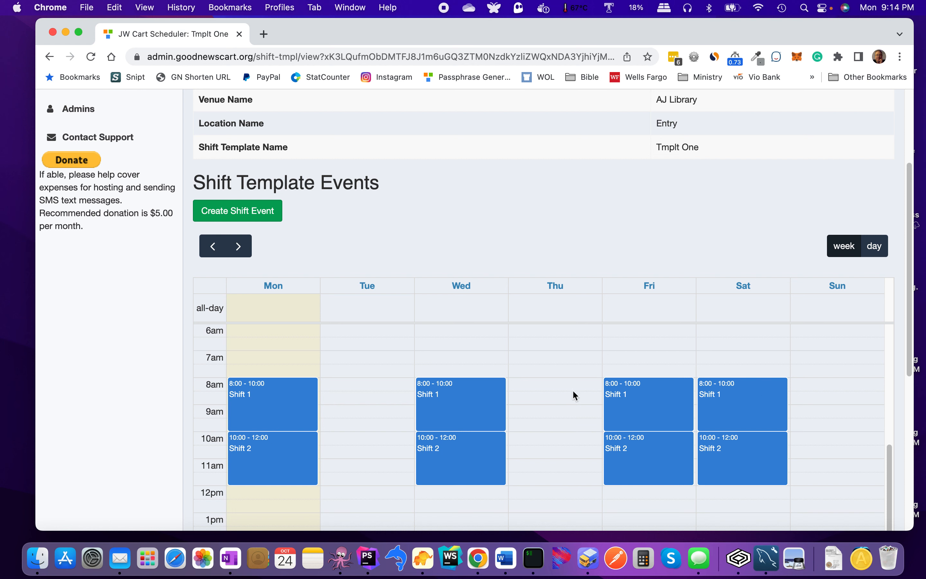
scroll(568, 392, "down", 1)
scroll(568, 392, "up", 3)
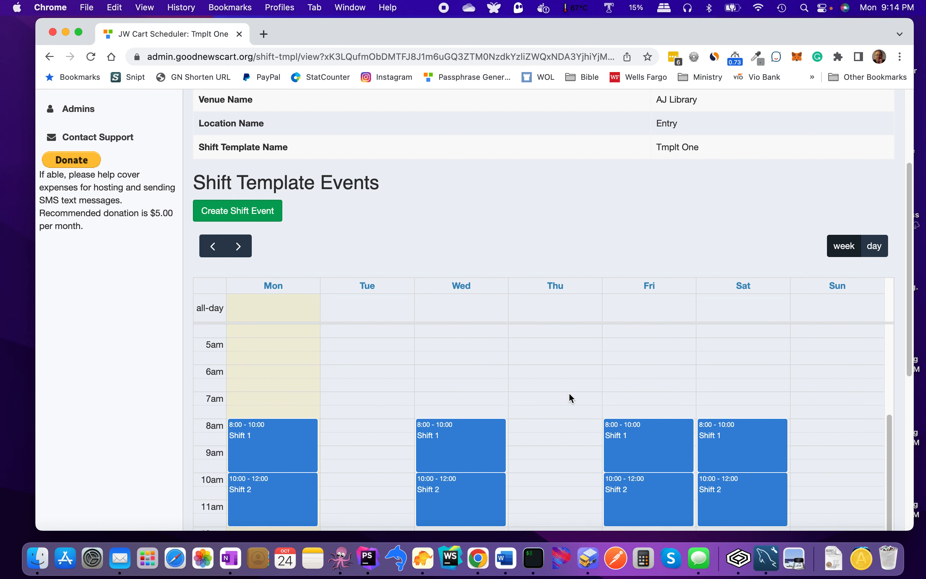
scroll(568, 394, "down", 2)
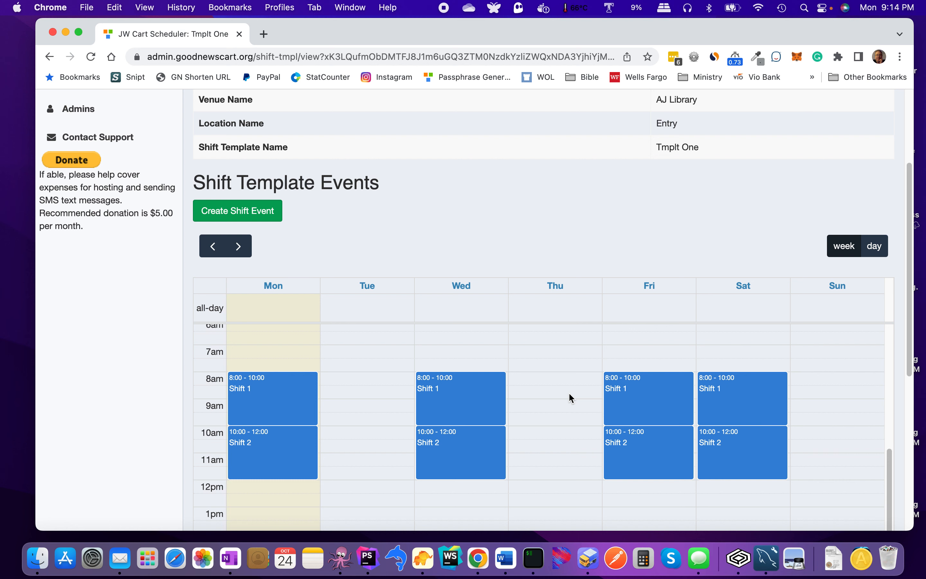
scroll(569, 393, "down", 3)
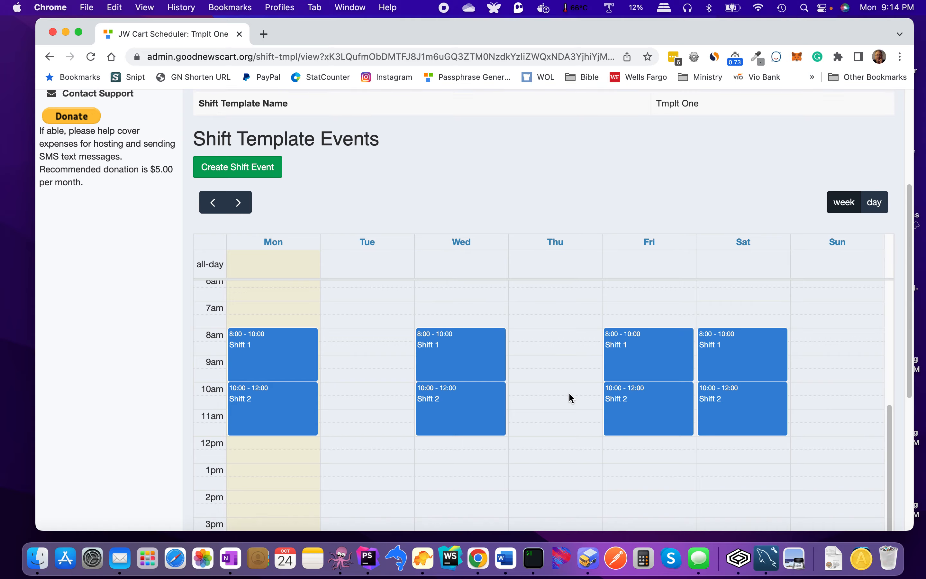
scroll(568, 394, "up", 3)
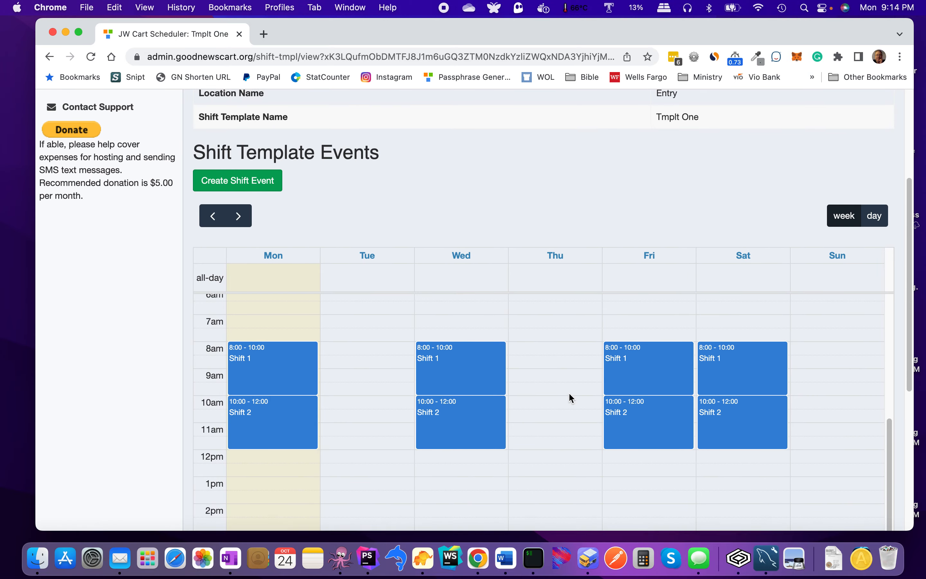
scroll(568, 393, "up", 2)
scroll(568, 393, "down", 6)
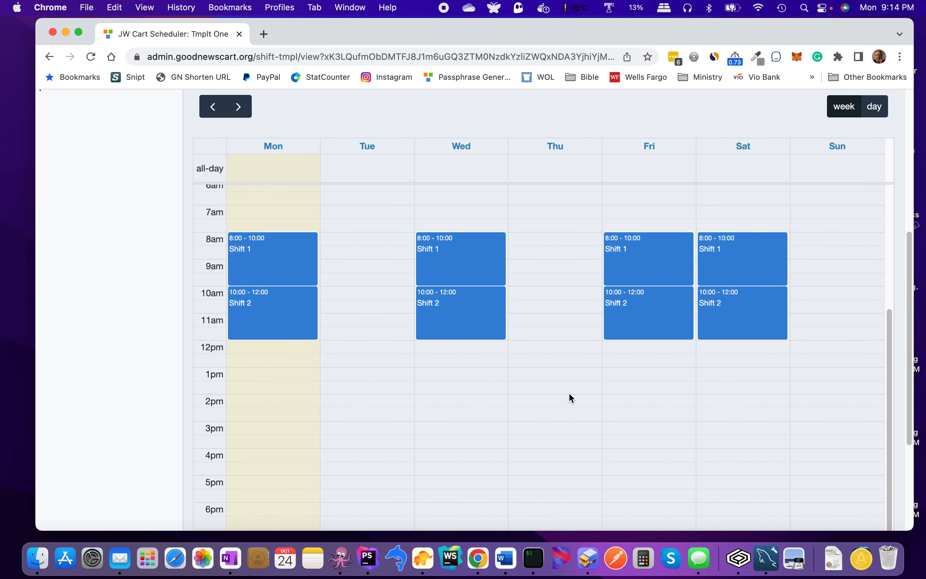
scroll(569, 393, "down", 4)
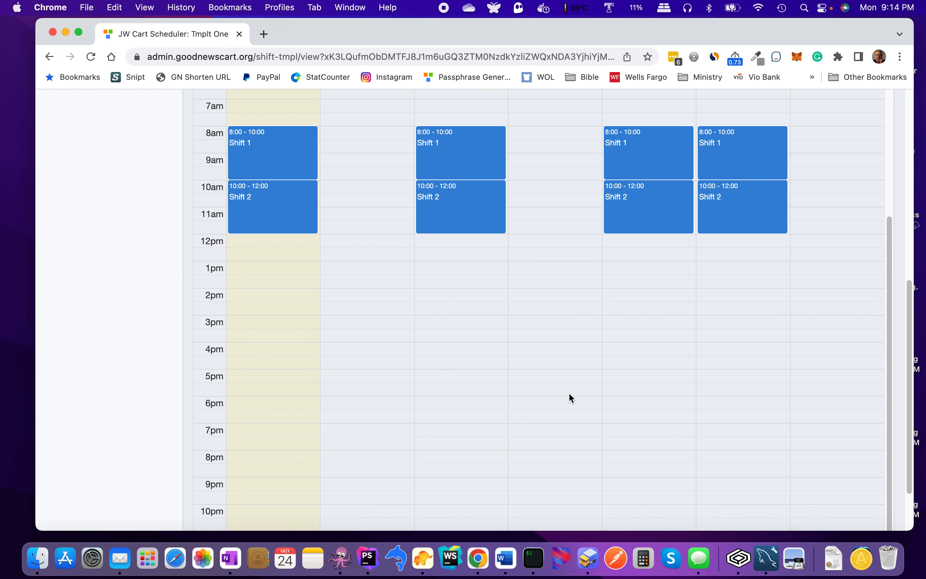
scroll(569, 398, "up", 12)
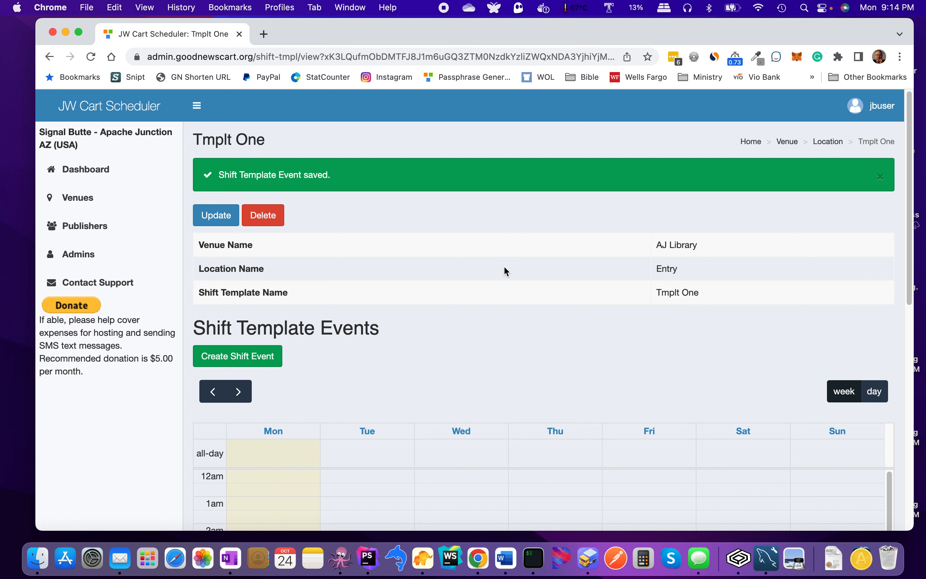
left_click(832, 144)
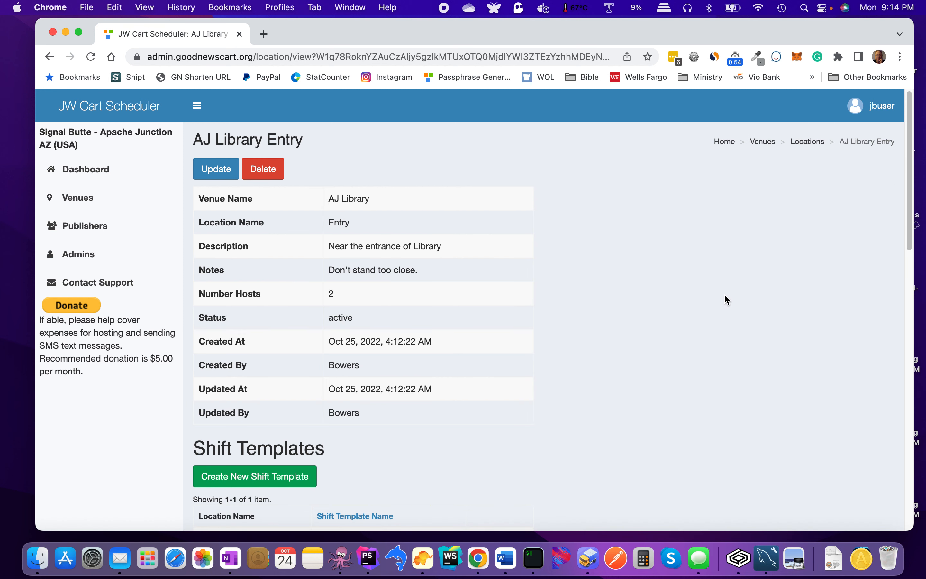
Step: Go to Manage Shifts and select the week starting Oct 31, 2022
scroll(714, 353, "down", 10)
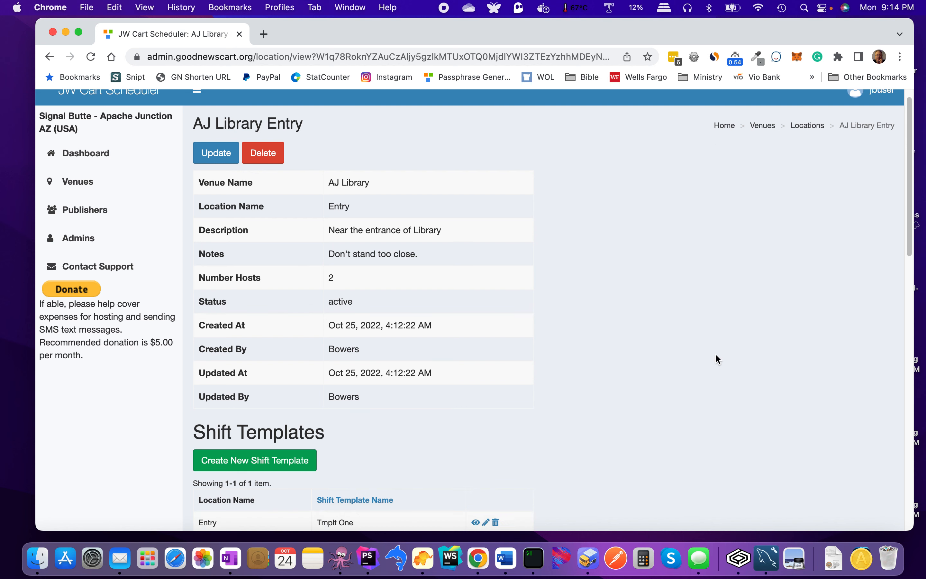
scroll(715, 355, "up", 3)
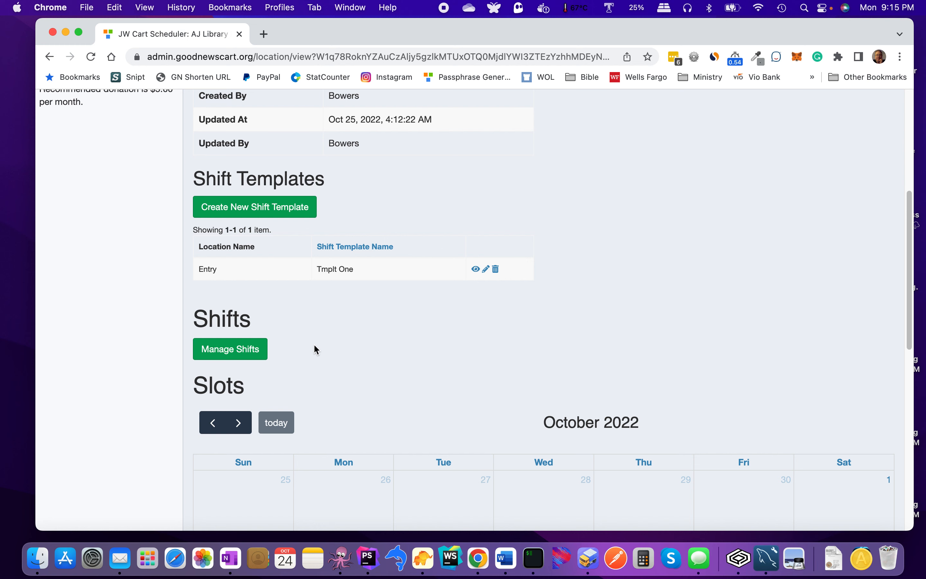
left_click(226, 353)
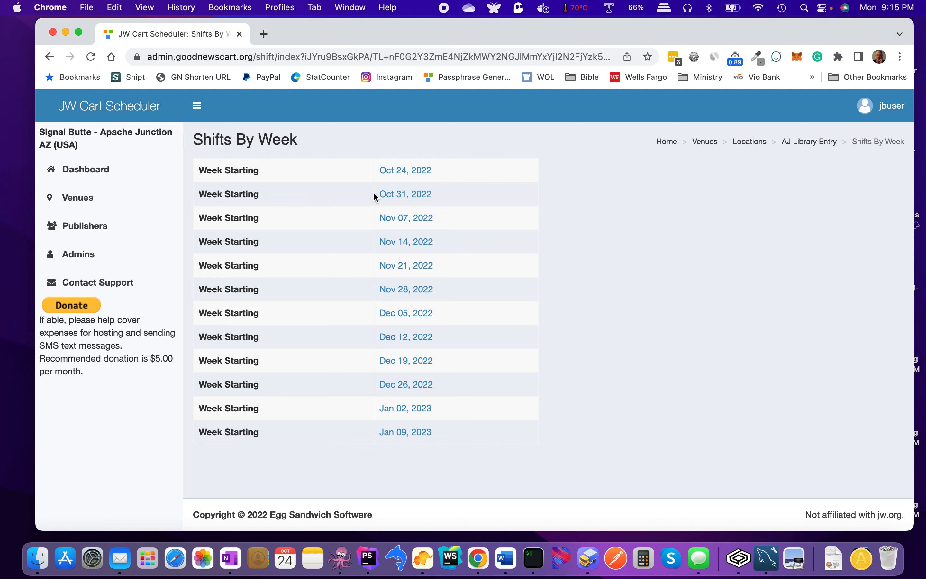
left_click(382, 194)
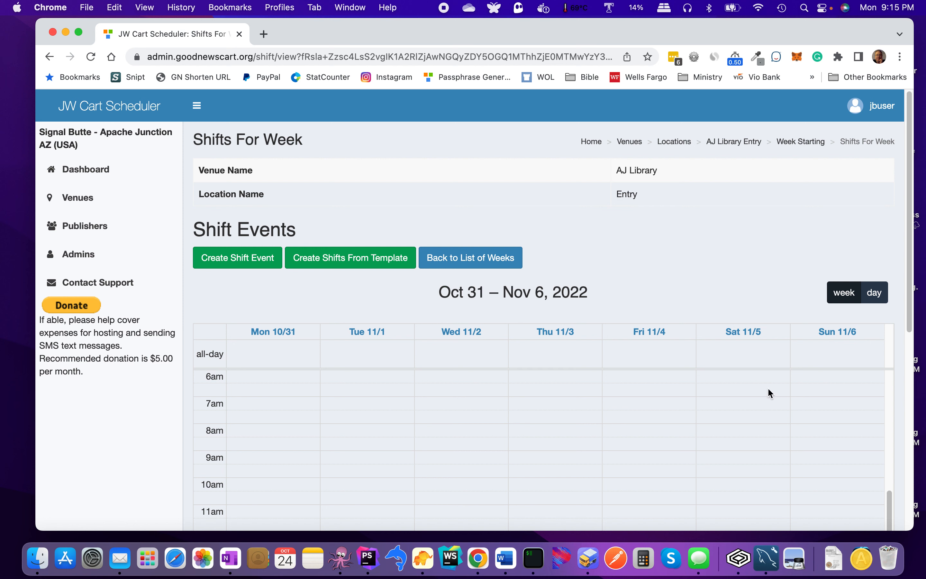
Step: Start creating the Oct 31 week's shifts from a template
left_click(340, 262)
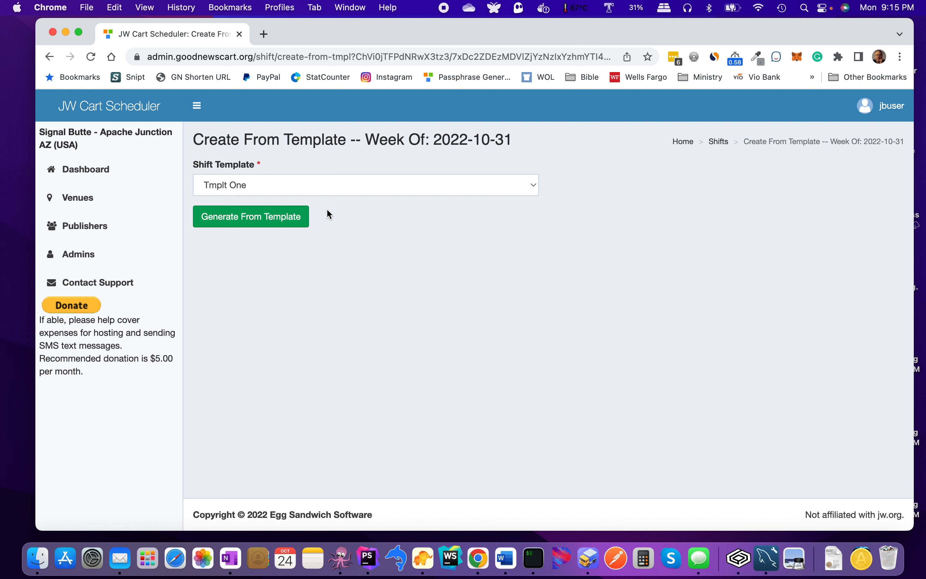
Step: Choose Tmplt One as the shift template and generate the Oct 31 week's shifts
left_click(322, 185)
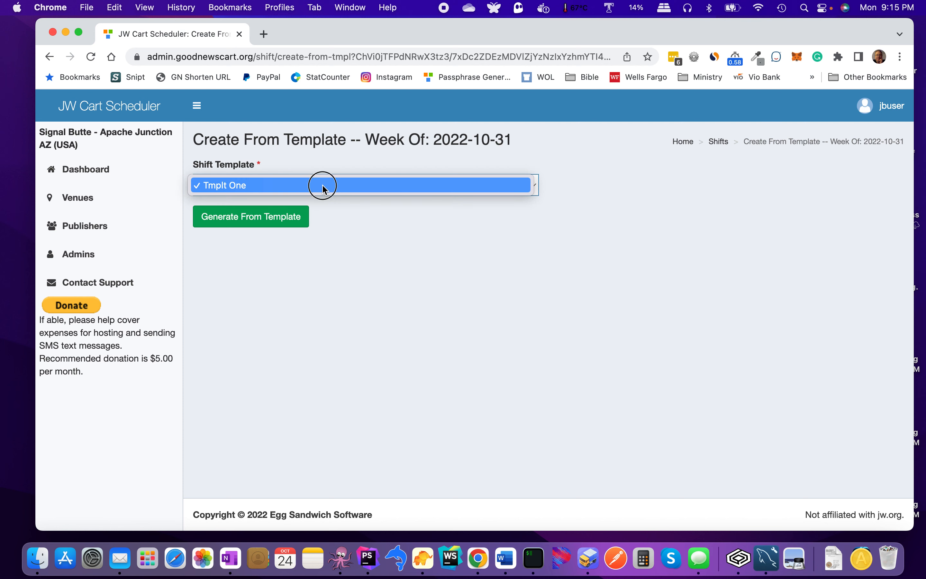
left_click(323, 187)
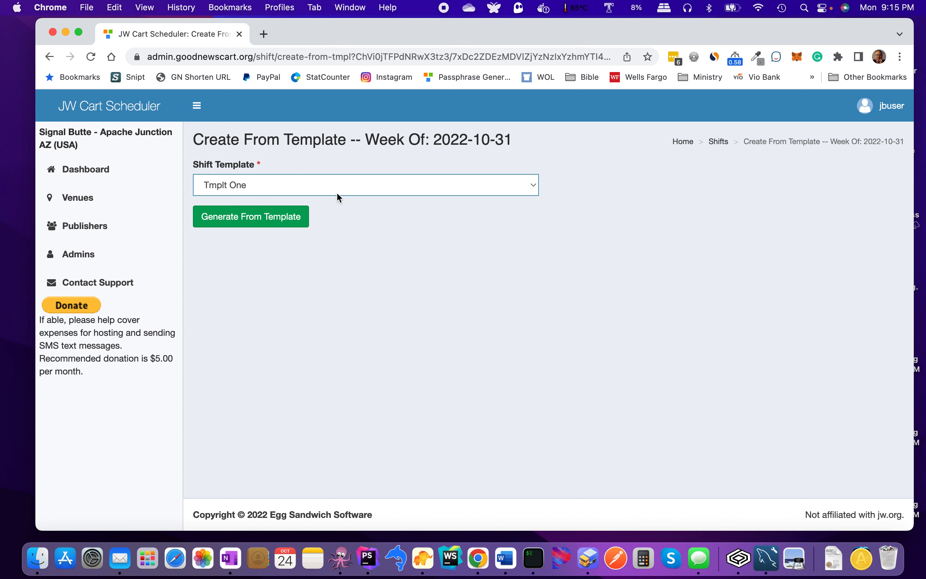
left_click(280, 222)
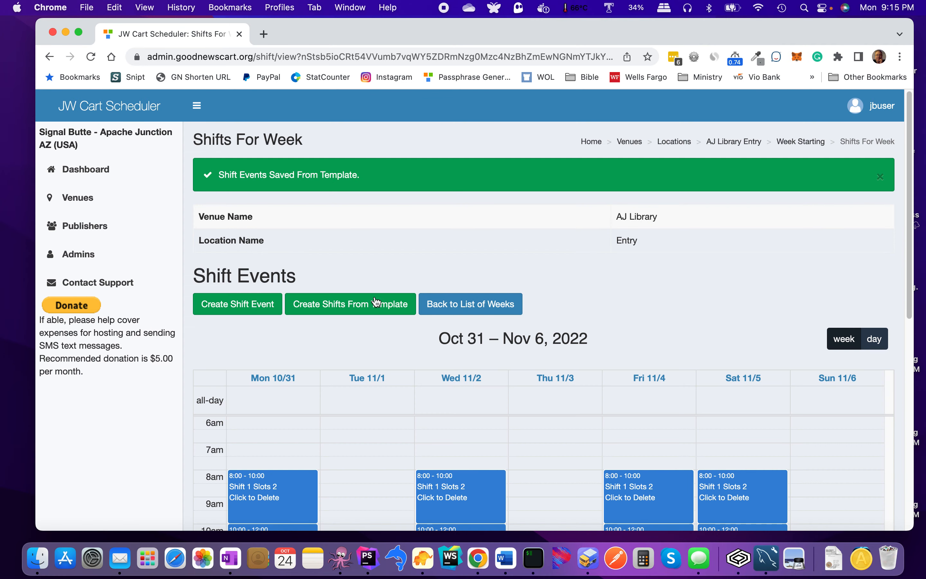
Step: Review the generated Oct 31 week shifts and return to the list of weeks
scroll(400, 328, "down", 2)
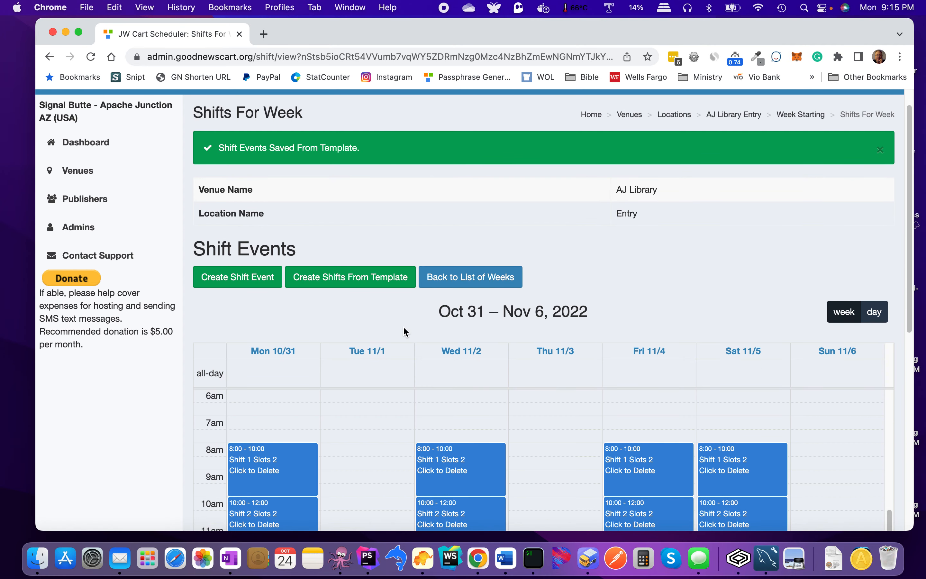
scroll(404, 329, "down", 3)
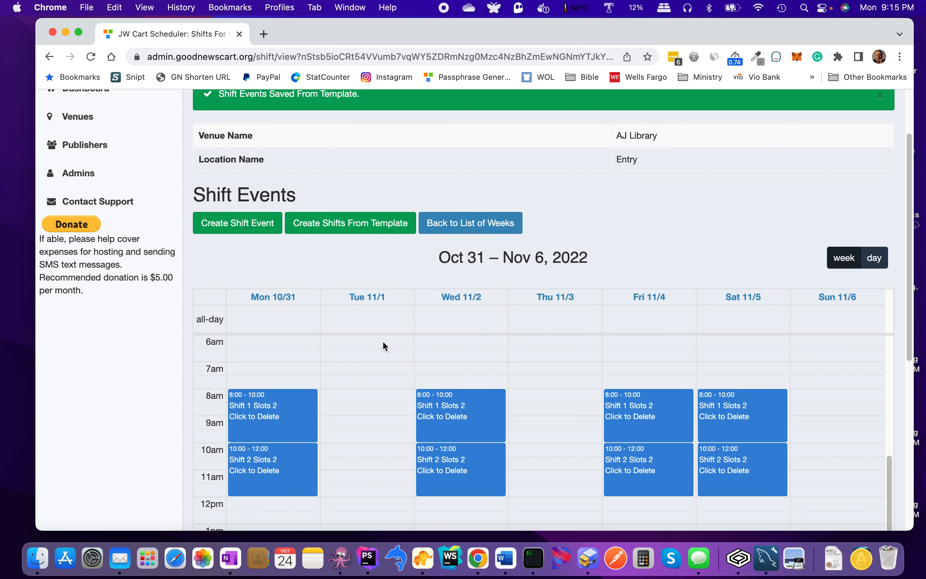
scroll(384, 345, "down", 1)
scroll(384, 346, "up", 1)
scroll(384, 346, "down", 1)
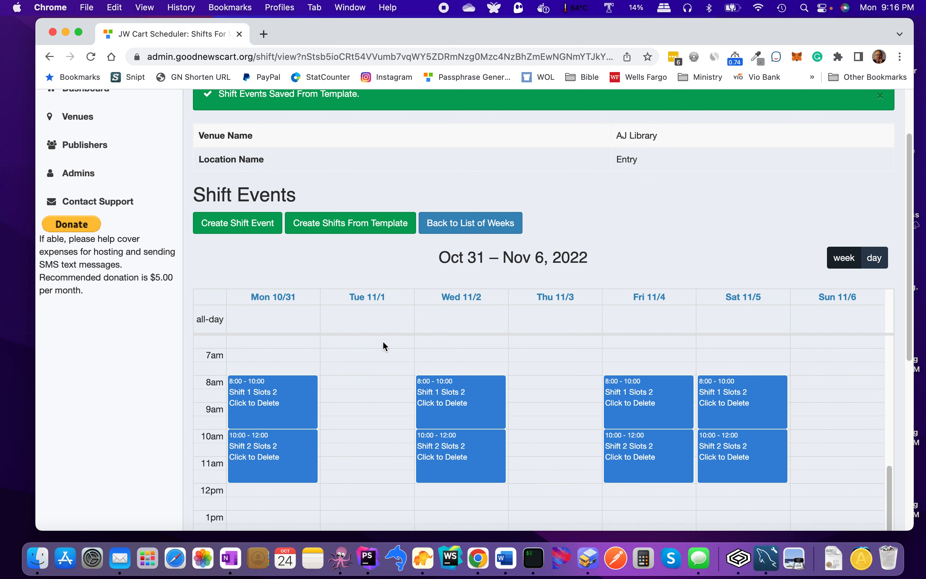
scroll(384, 343, "up", 3)
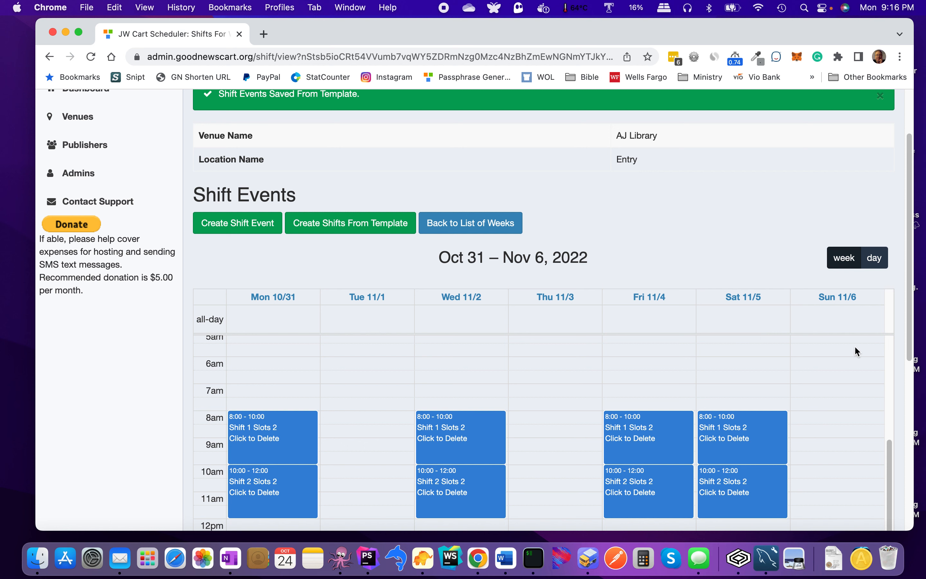
scroll(855, 347, "down", 1)
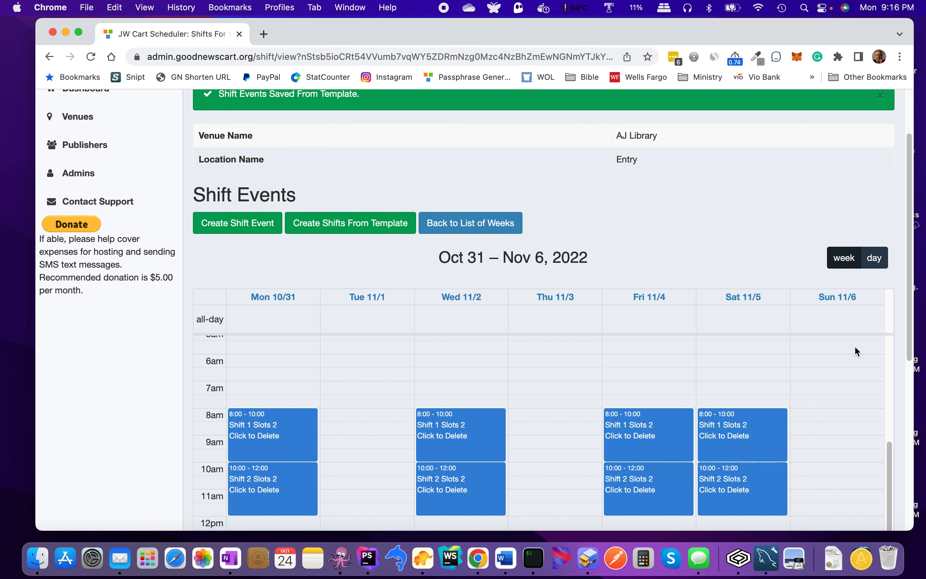
left_click(483, 235)
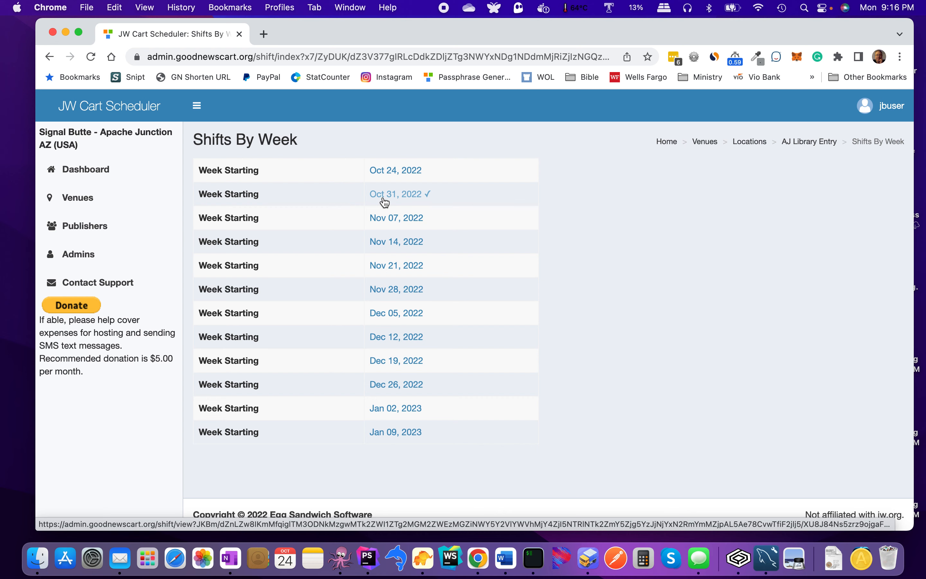
Step: Generate the Nov 07, 2022 week's shifts from the template and review them
left_click(391, 221)
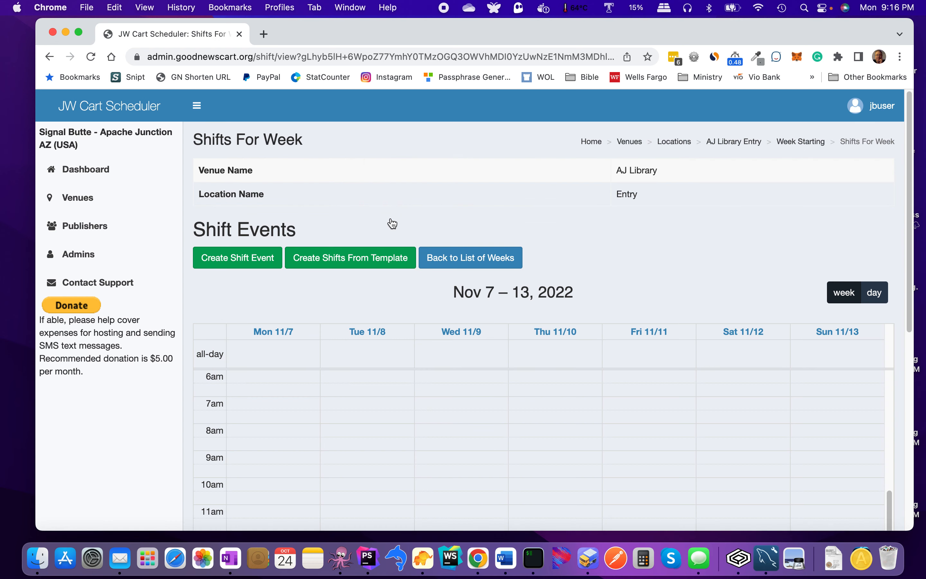
left_click(316, 257)
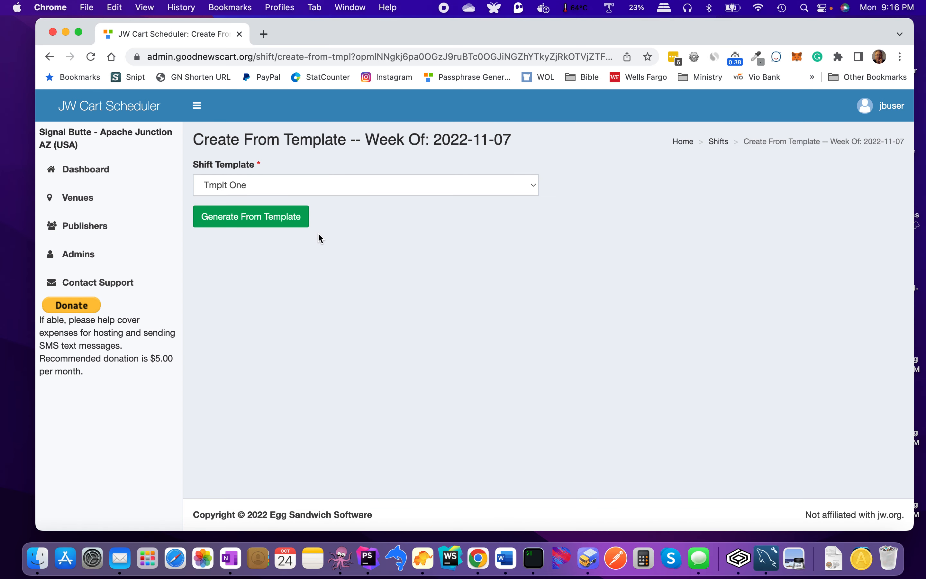
left_click(296, 217)
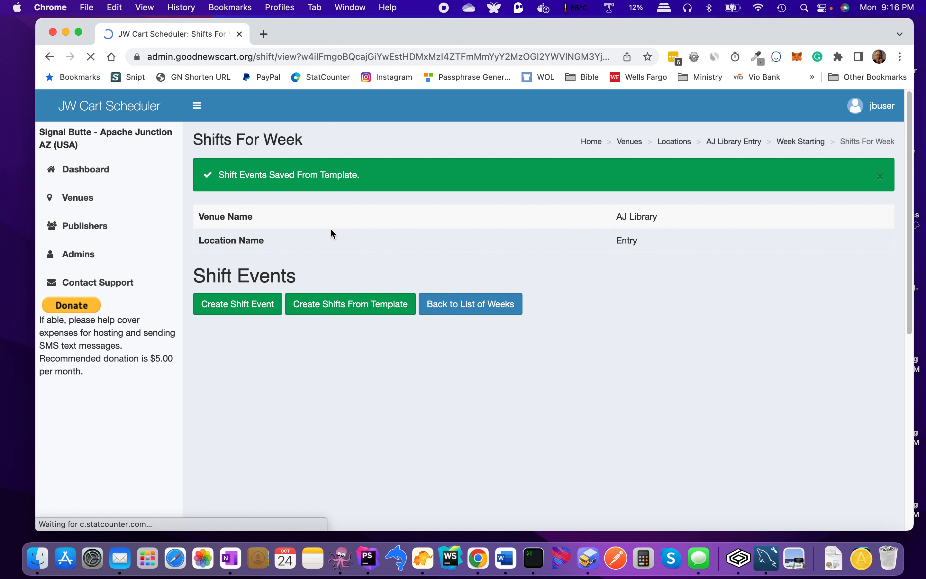
scroll(619, 314, "down", 5)
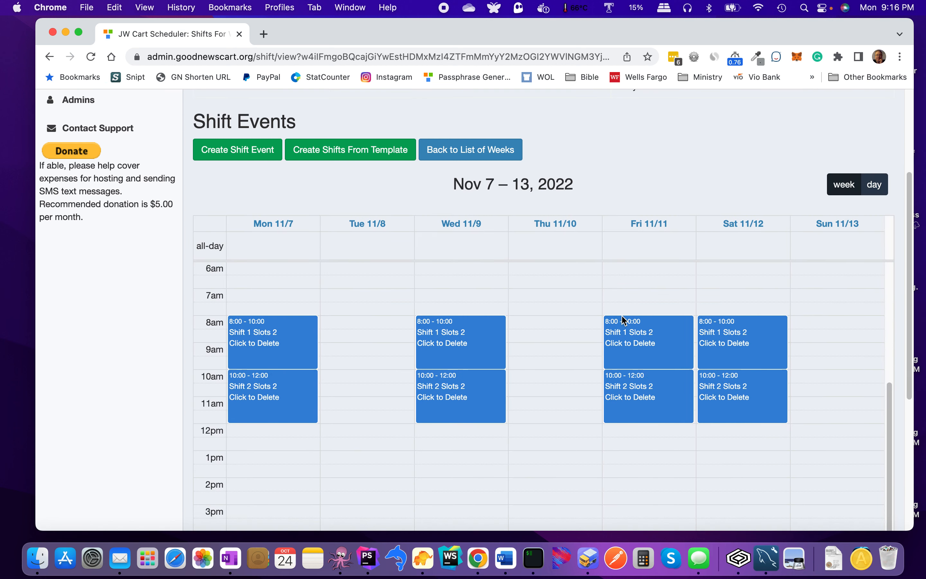
scroll(603, 306, "up", 1)
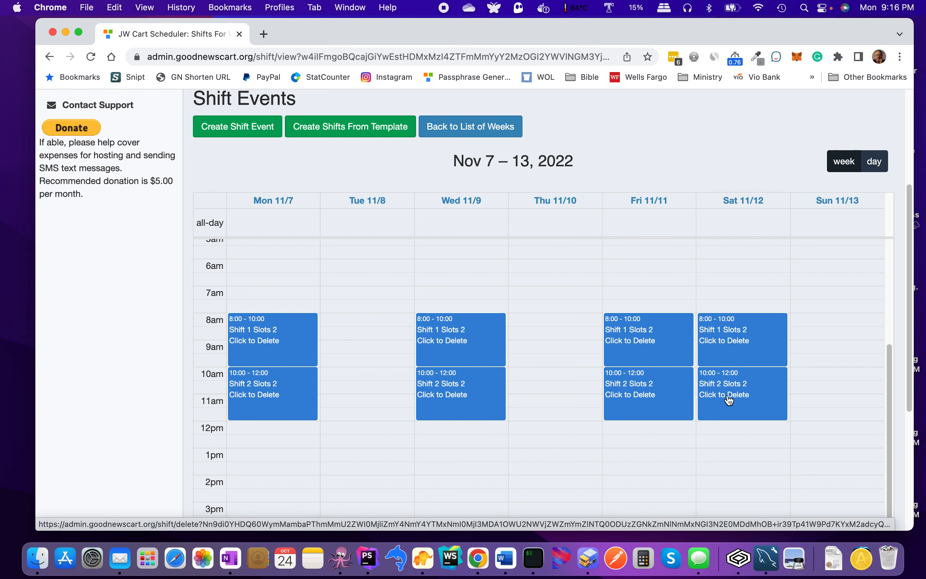
Step: Delete Saturday's 10:00–12:00 Shift 2 so only Shift 1 remains on Saturday
left_click(748, 384)
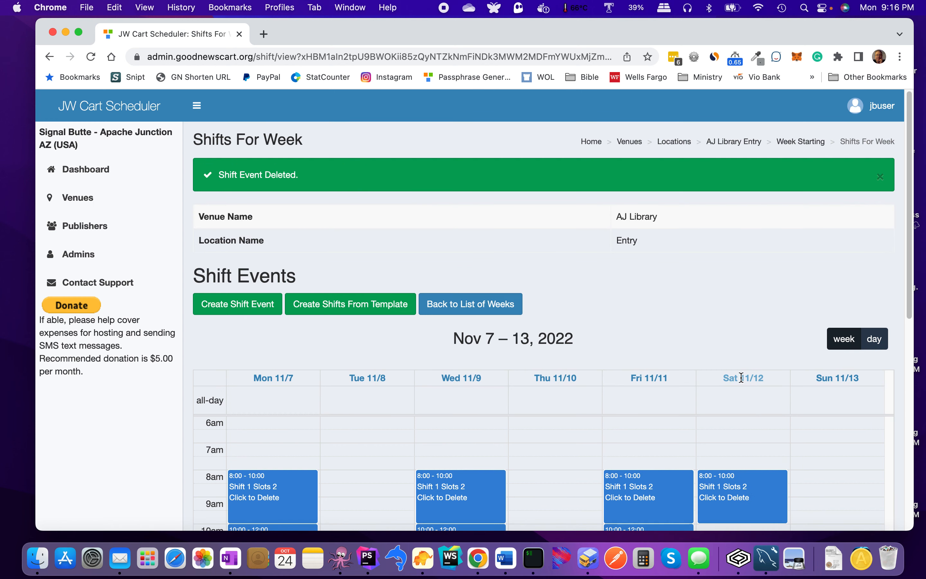
scroll(741, 377, "down", 4)
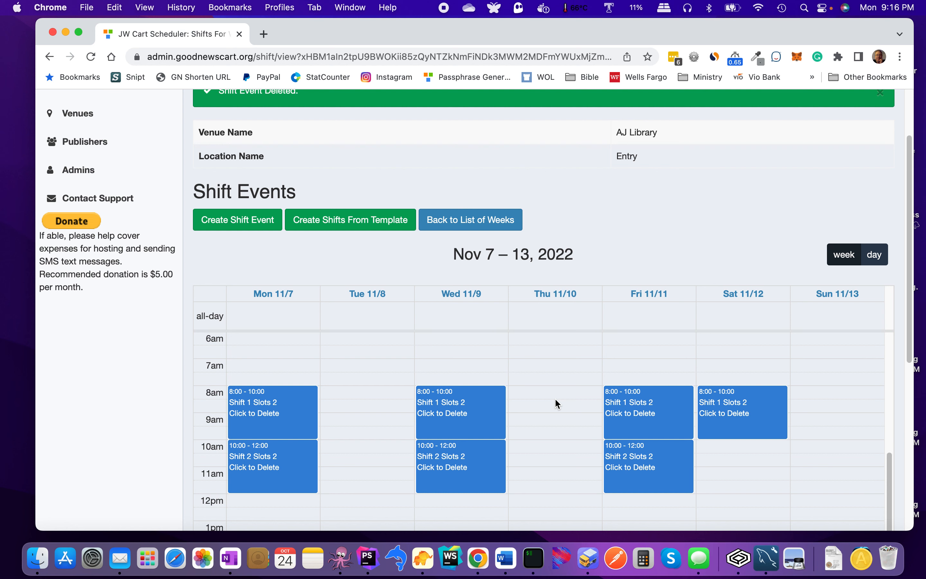
scroll(555, 400, "down", 1)
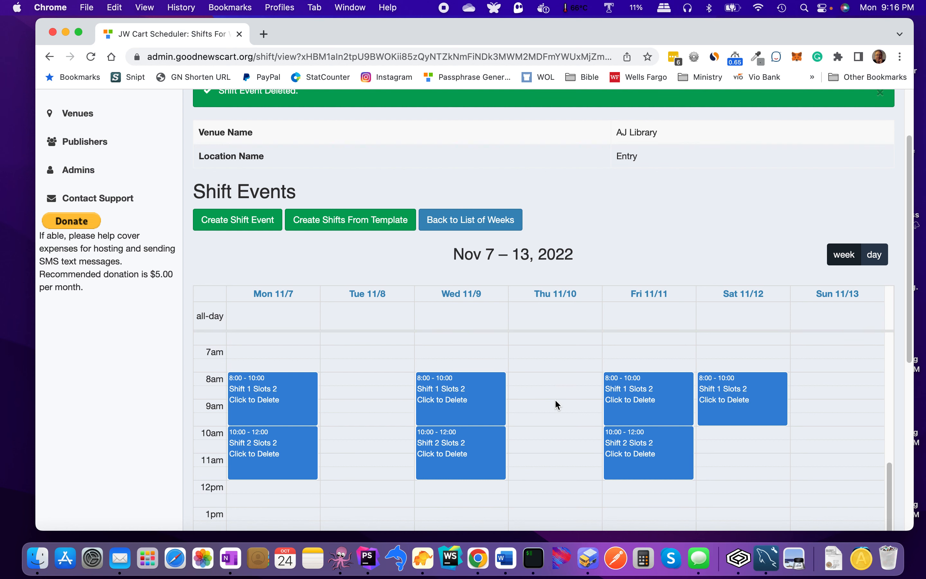
scroll(555, 401, "down", 3)
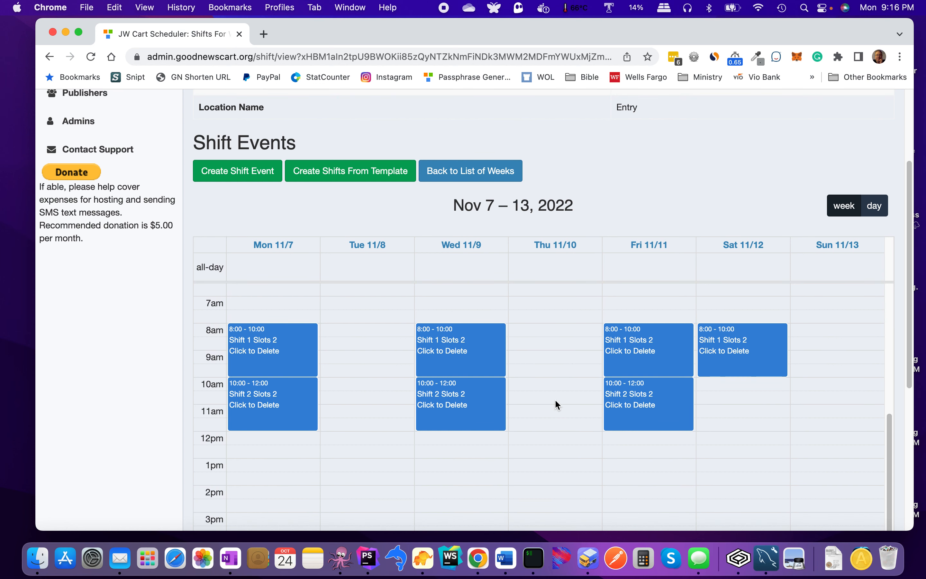
scroll(555, 402, "down", 1)
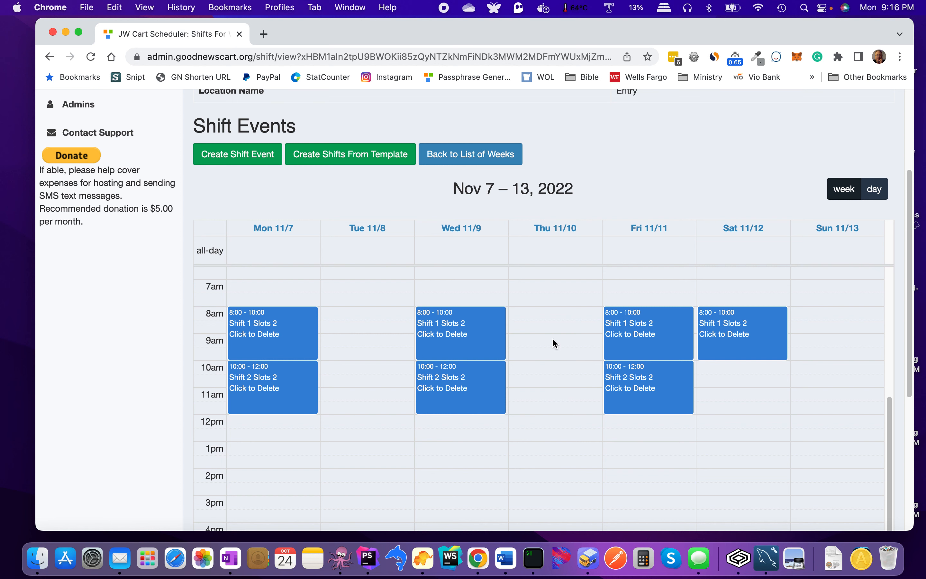
scroll(552, 321, "up", 5)
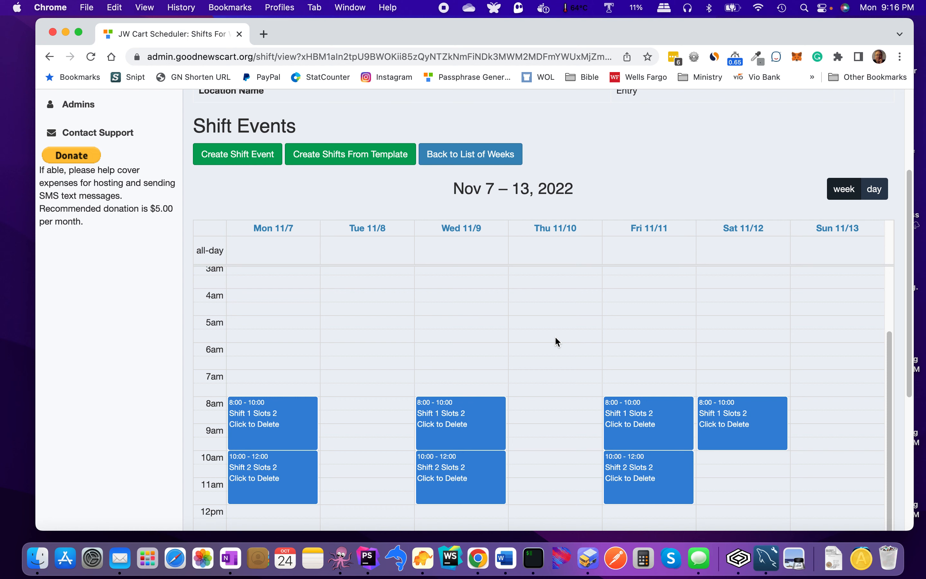
scroll(555, 336, "up", 2)
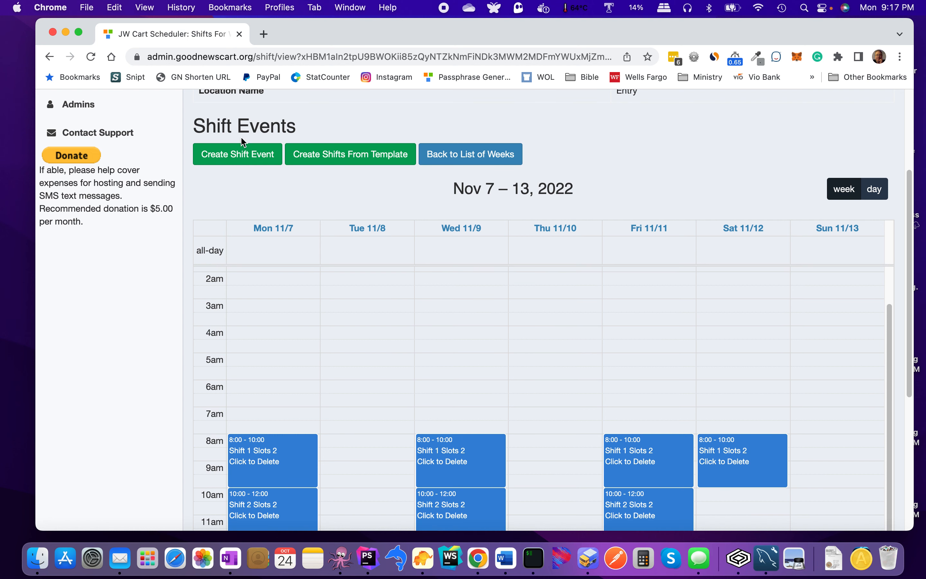
Step: Start a new shift for the Nov 7 week with a start time of 12:00
left_click(242, 154)
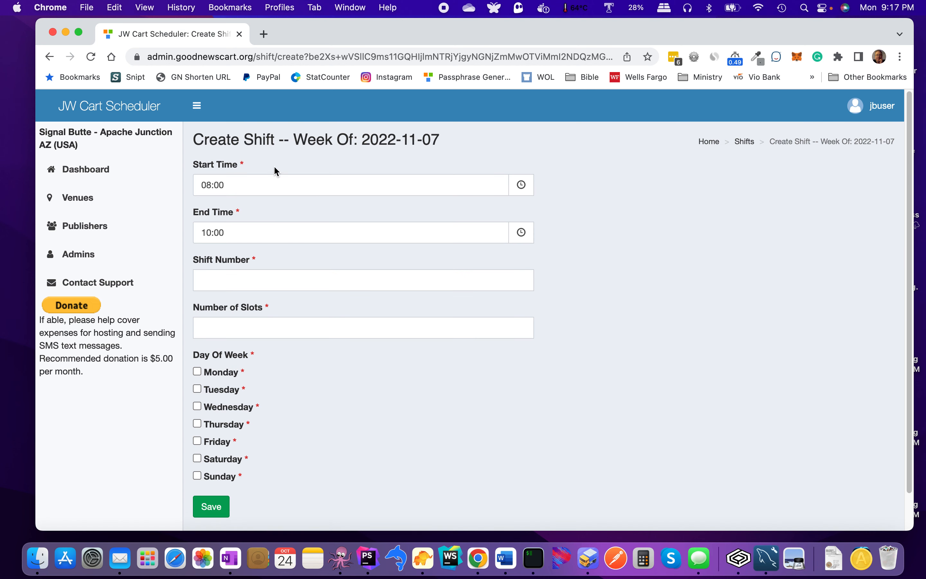
left_click(314, 190)
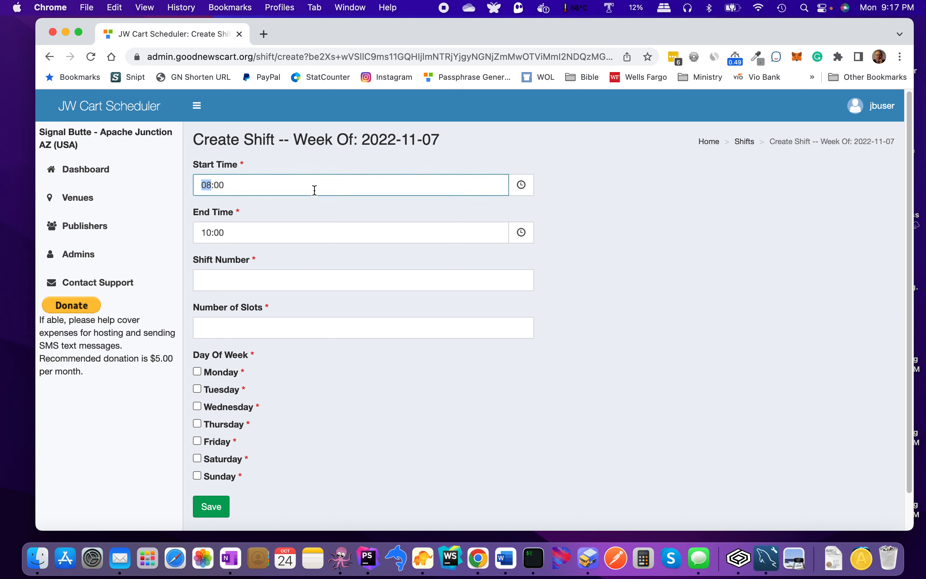
left_click(528, 186)
left_click(257, 211)
left_click(262, 213)
left_click(257, 209)
left_click(257, 209)
left_click(256, 210)
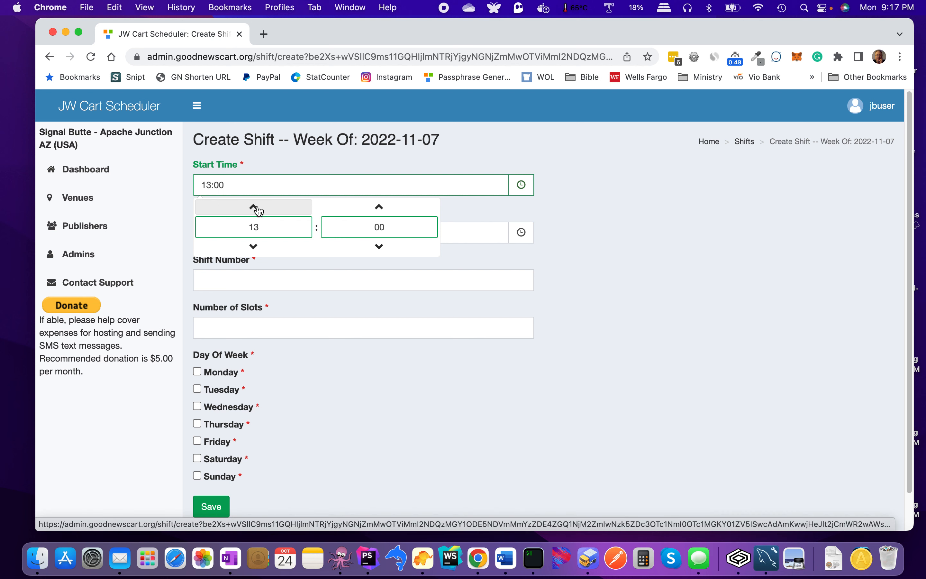
left_click(253, 245)
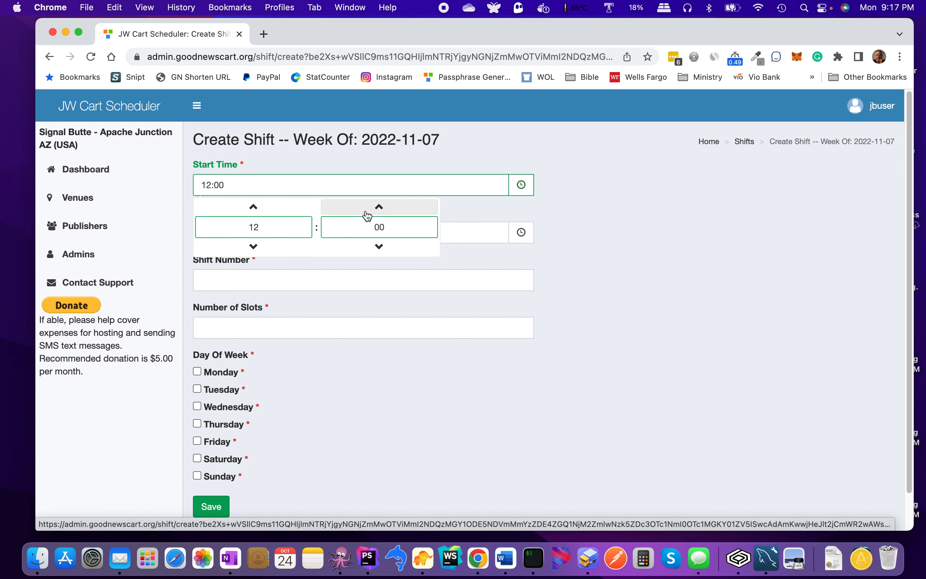
left_click(467, 248)
Step: Set the new shift's end time to 14:00
left_click(520, 232)
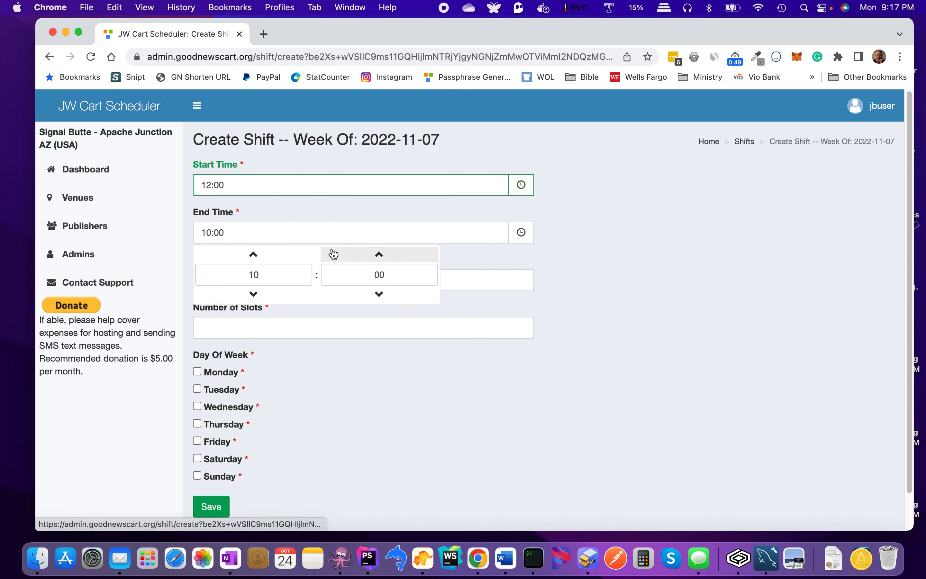
left_click(255, 255)
left_click(256, 254)
left_click(256, 254)
left_click(256, 254)
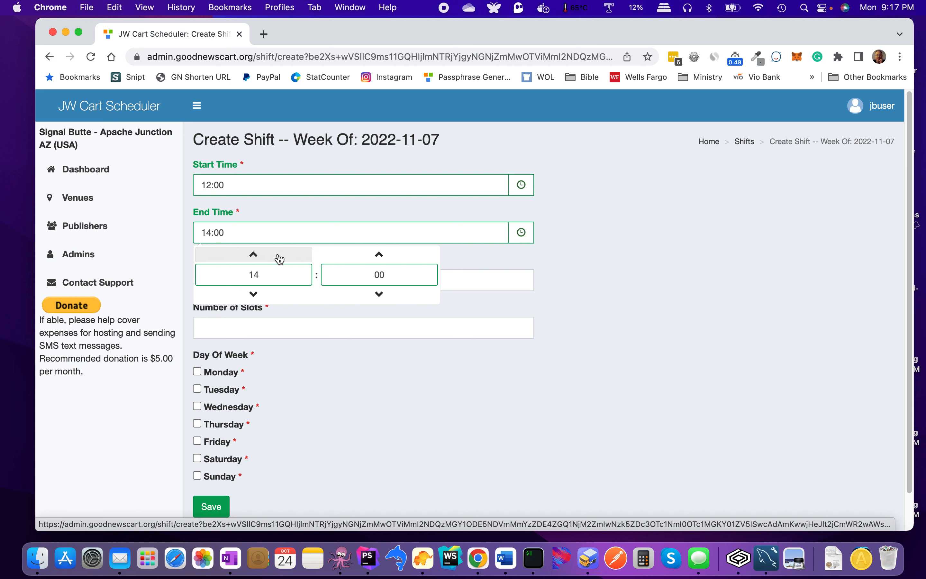
left_click(487, 263)
Step: Make it Shift Number 1 with 2 slots on Thursday and save it
left_click(388, 287)
type("1")
left_click(372, 324)
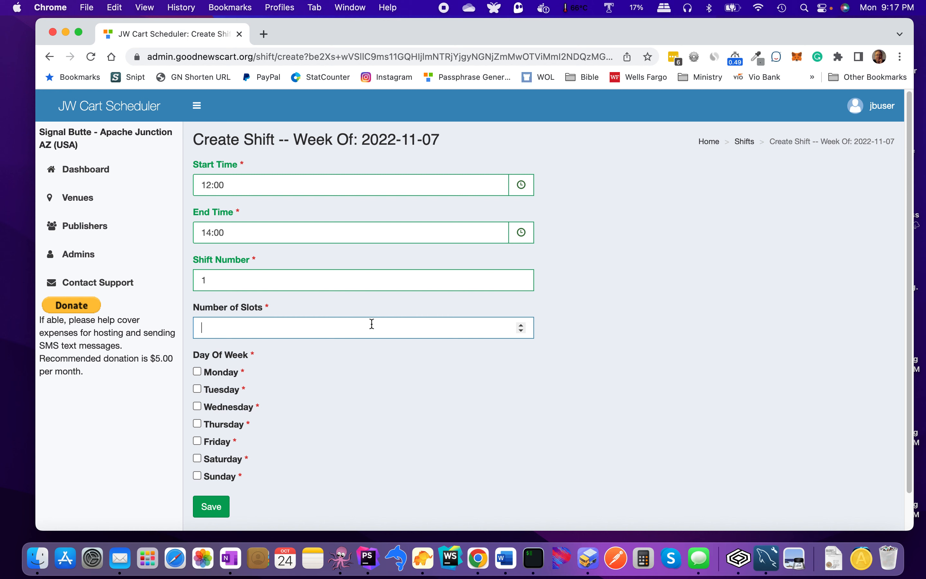
type("2")
scroll(368, 361, "down", 2)
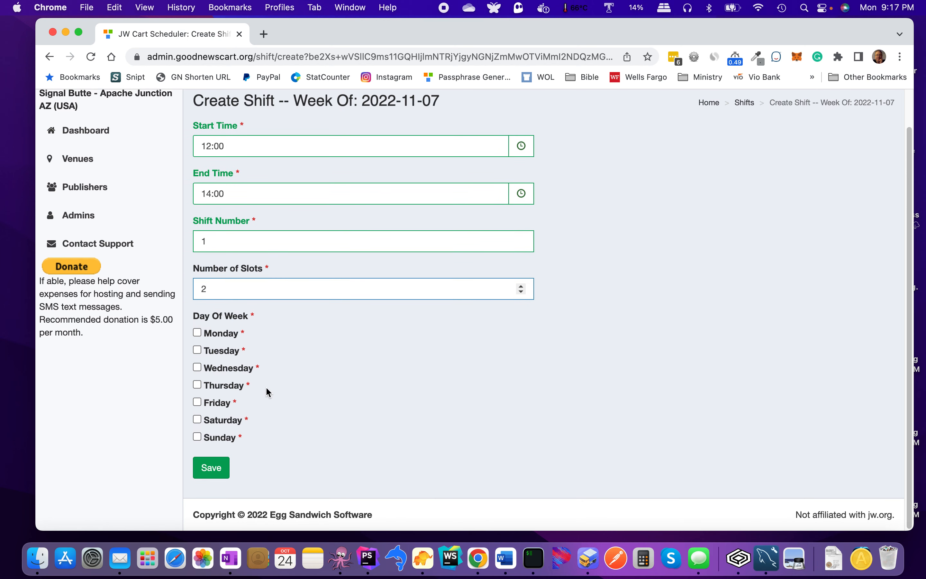
left_click(197, 384)
left_click(220, 469)
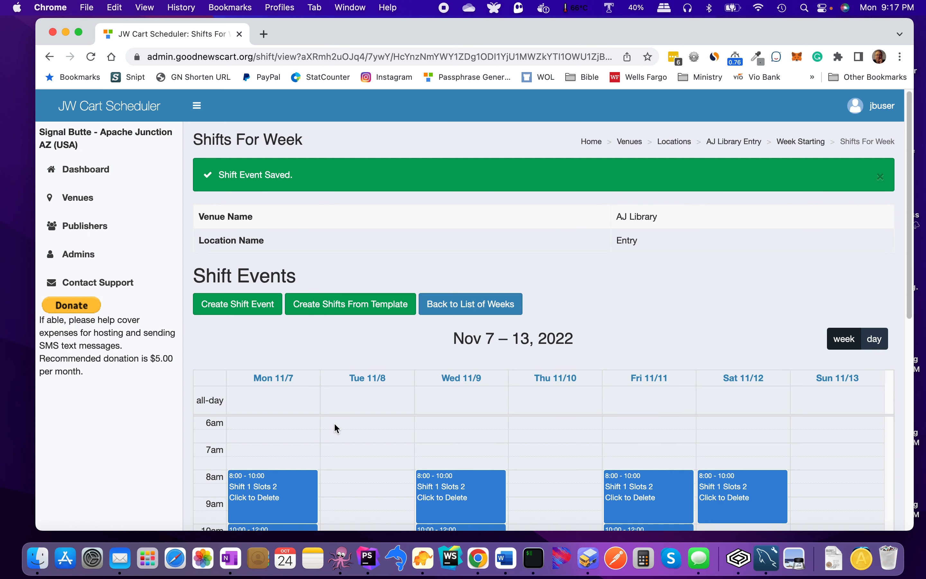
Step: Confirm the Thursday 12:00–2:00 shift in the Nov 7–13 calendar, then go back to the weeks list
scroll(399, 376, "down", 6)
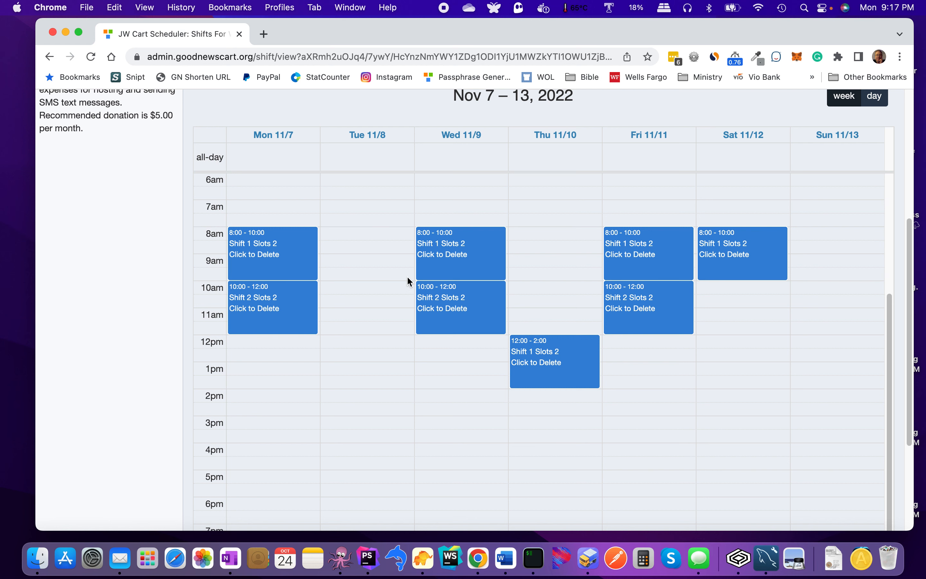
scroll(438, 337, "down", 1)
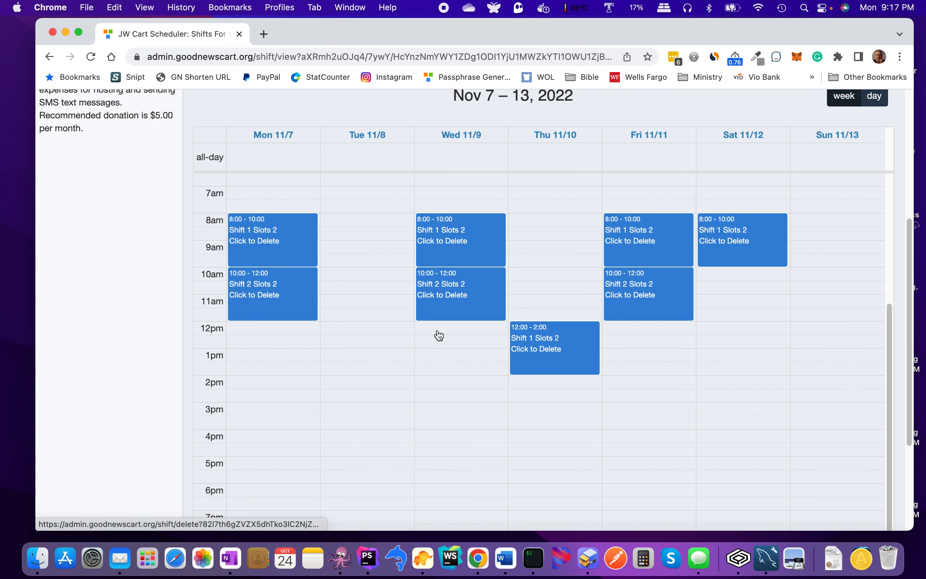
scroll(437, 330, "up", 10)
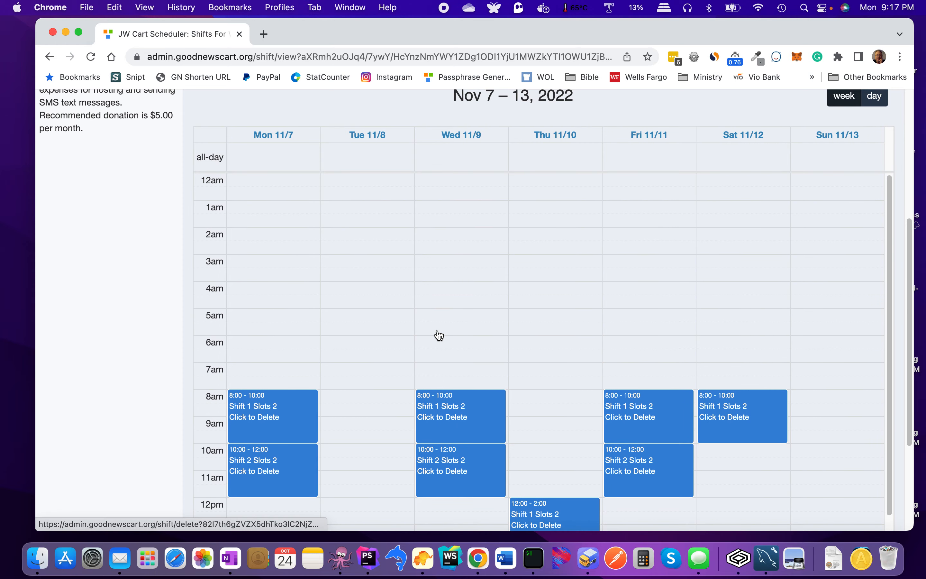
scroll(437, 330, "up", 4)
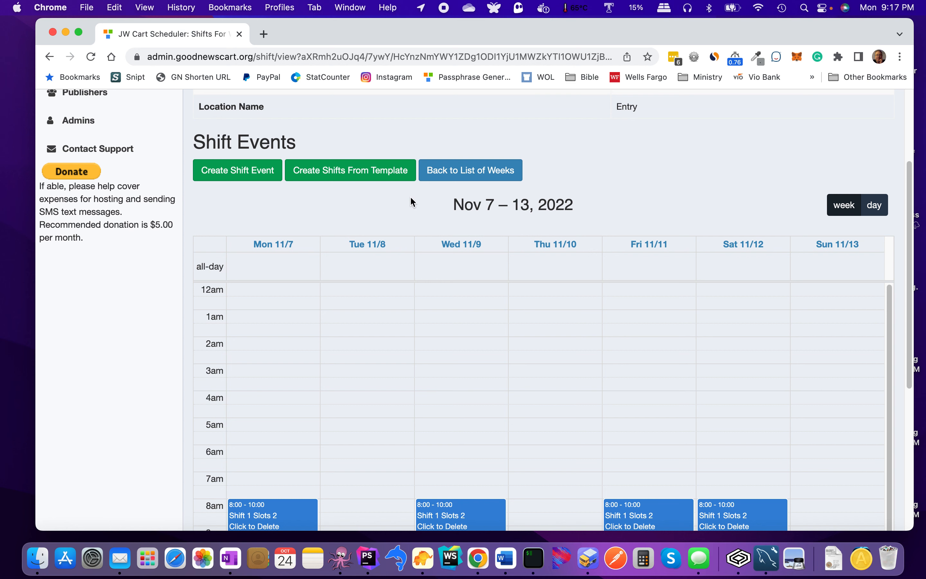
scroll(412, 202, "up", 1)
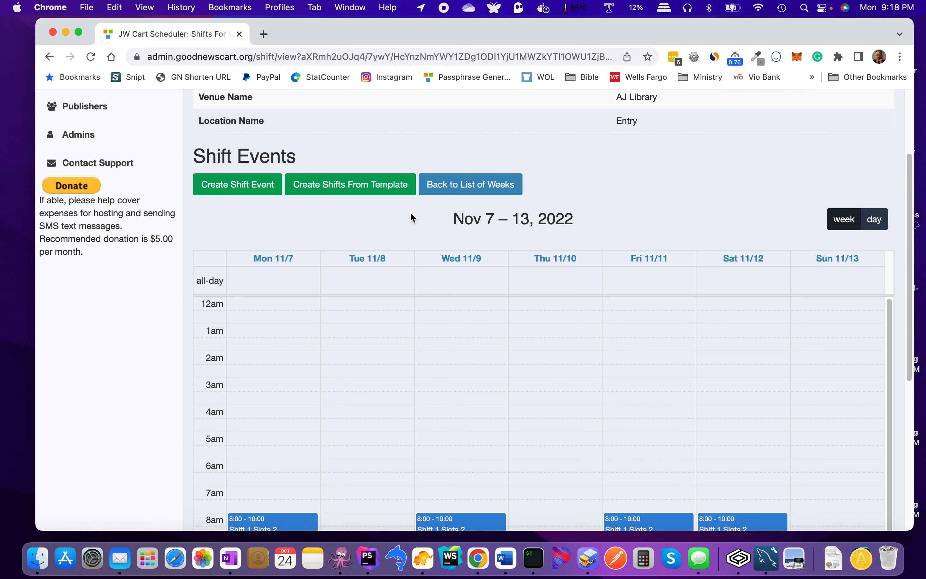
left_click(480, 190)
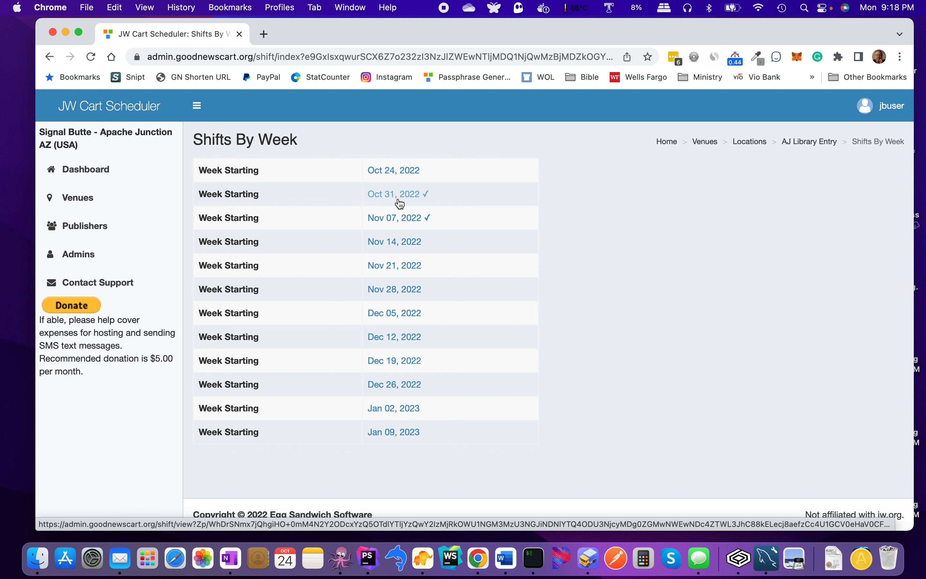
Step: From Venues, open AJ Library's details and bring up a blank Create Location form
left_click(77, 200)
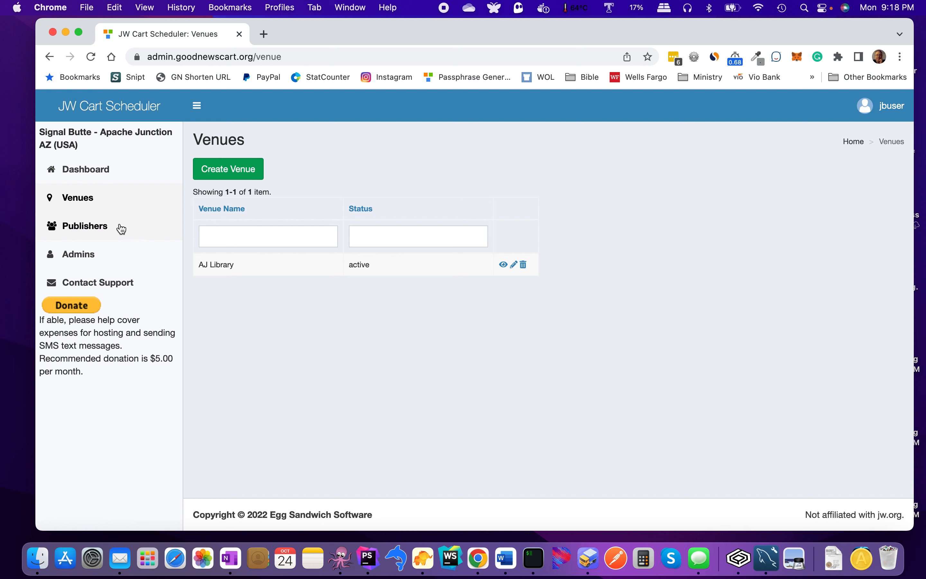
left_click(504, 266)
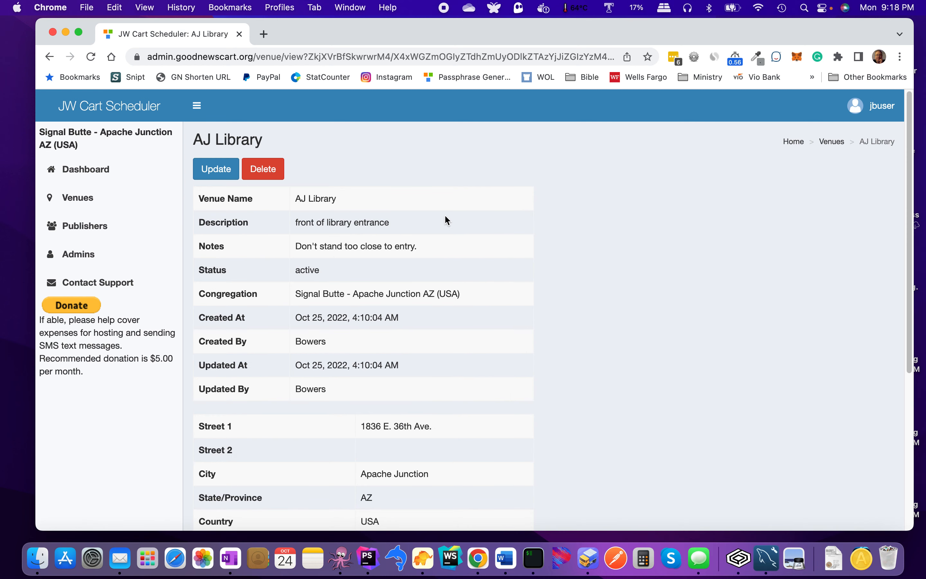
scroll(373, 211, "down", 6)
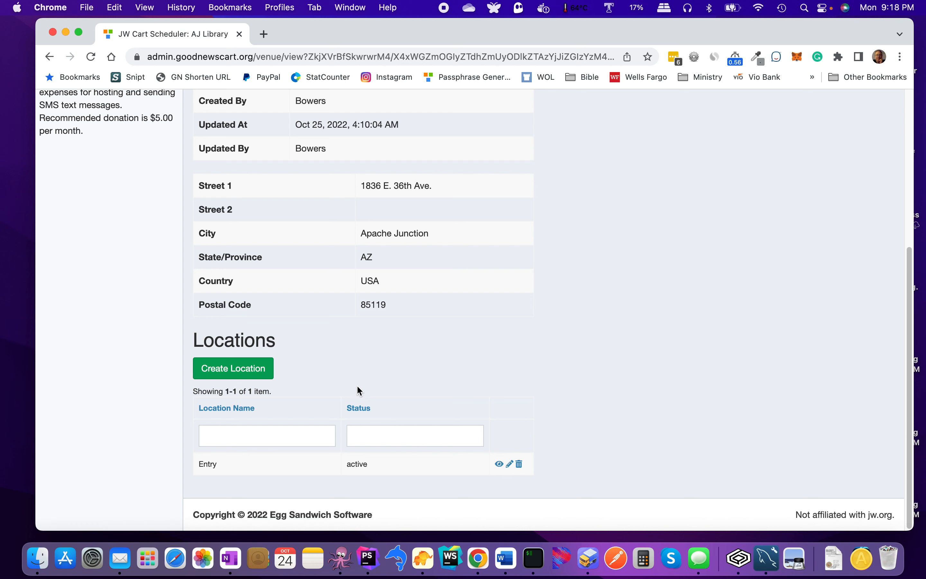
left_click(256, 373)
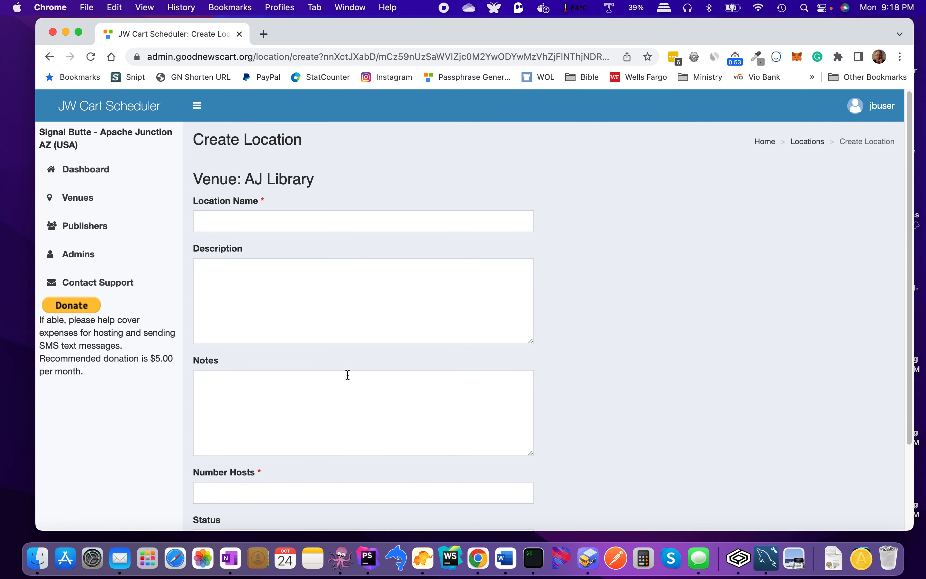
Step: Abandon the unsaved location form and return to AJ Library's details, still listing only Entry
left_click(50, 57)
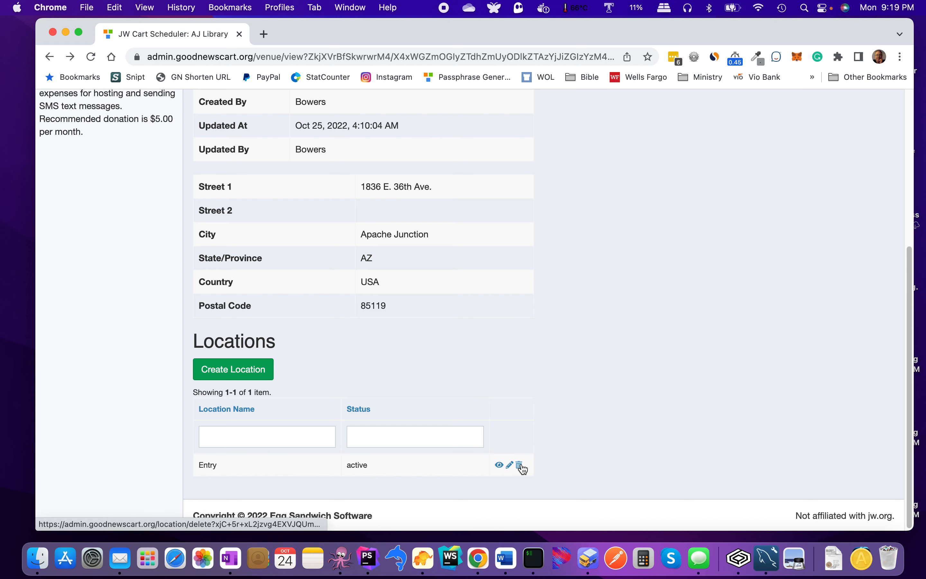
scroll(550, 383, "up", 3)
scroll(551, 384, "down", 3)
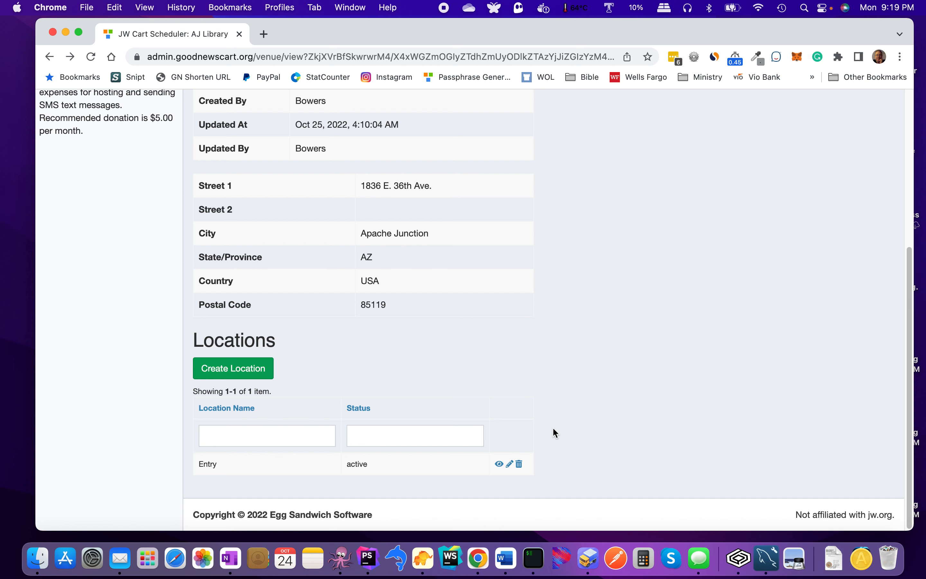
scroll(553, 426, "down", 1)
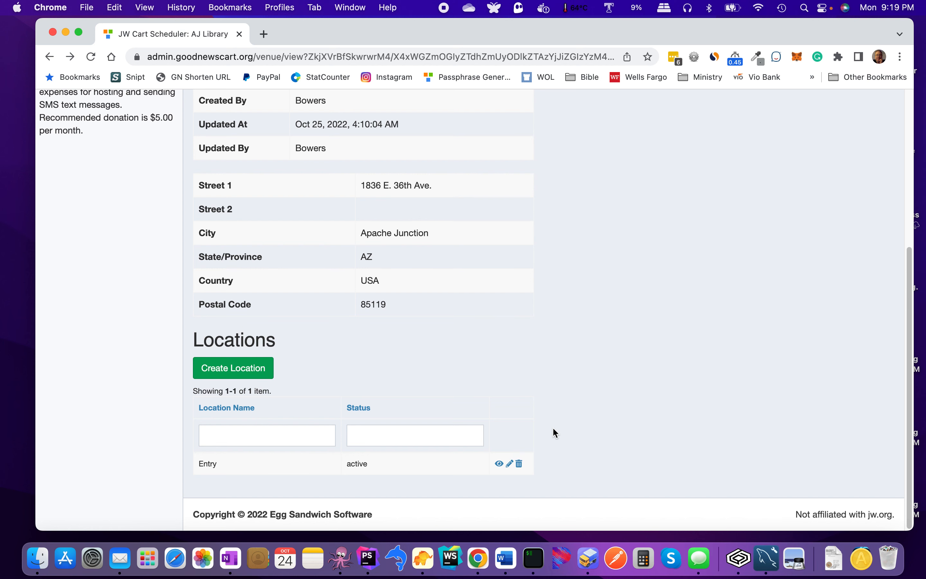
scroll(553, 429, "up", 10)
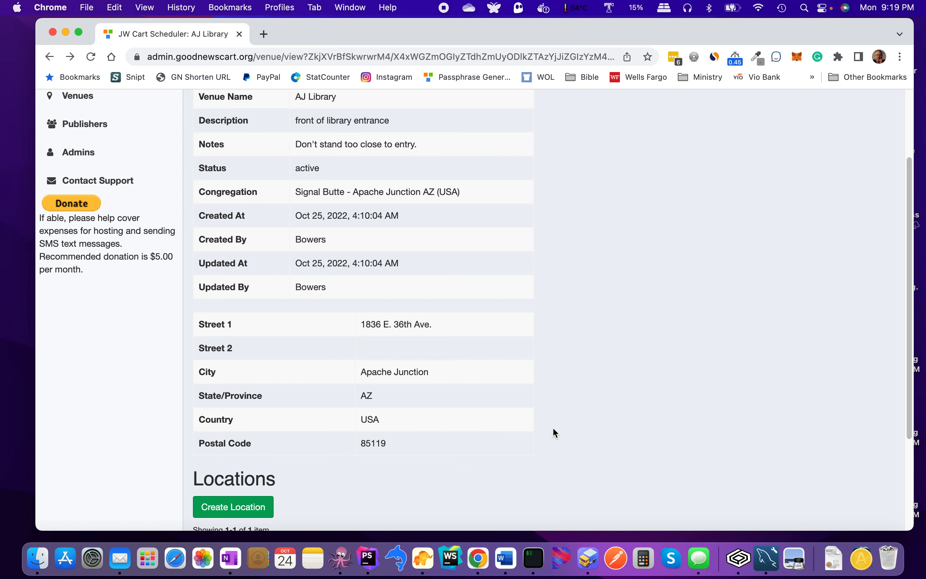
scroll(552, 427, "up", 2)
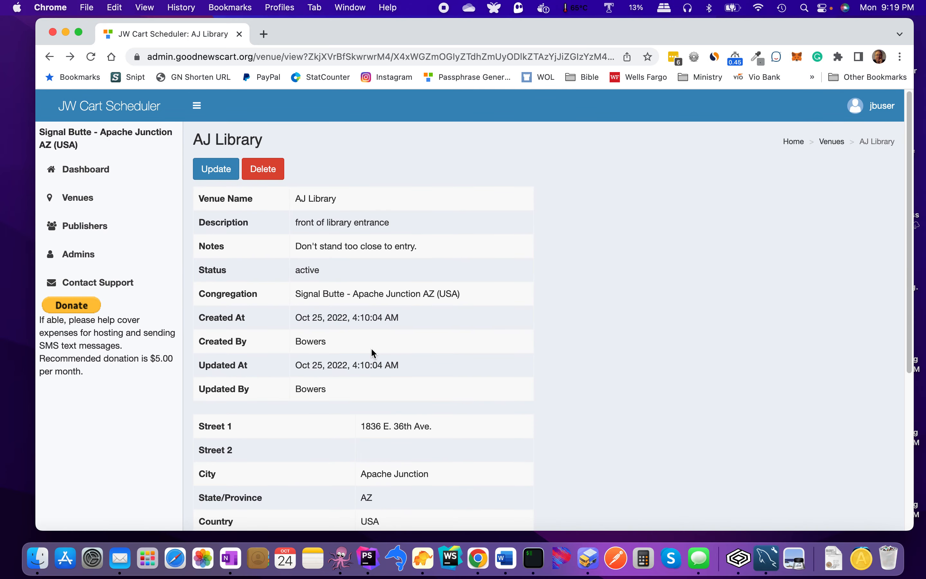